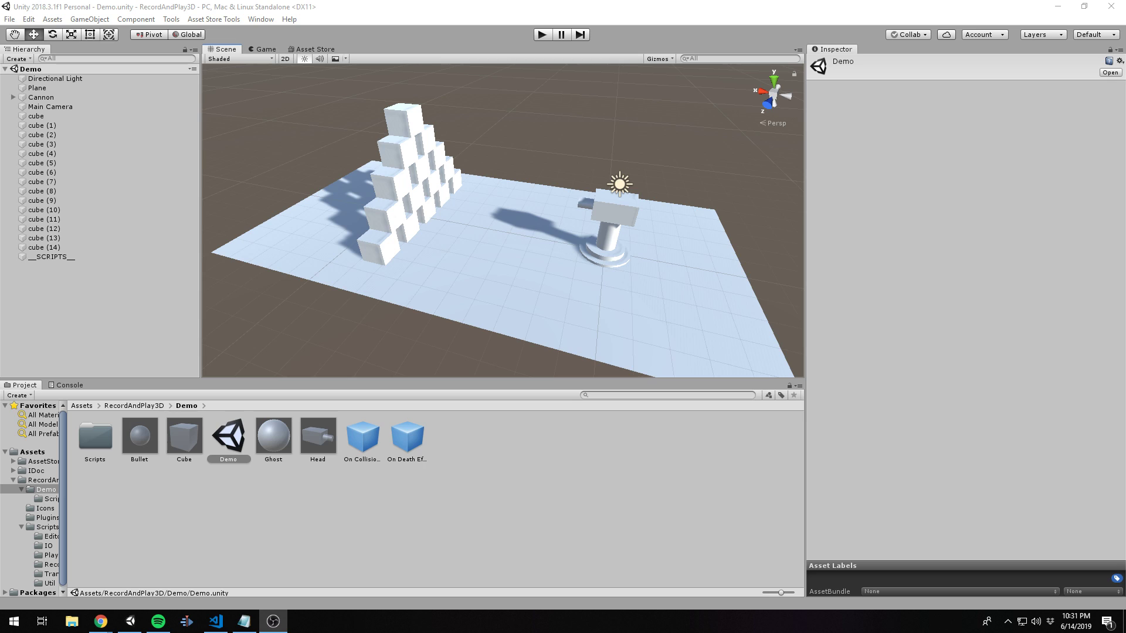
Step: Enter Play mode to run the Demo scene
click(543, 36)
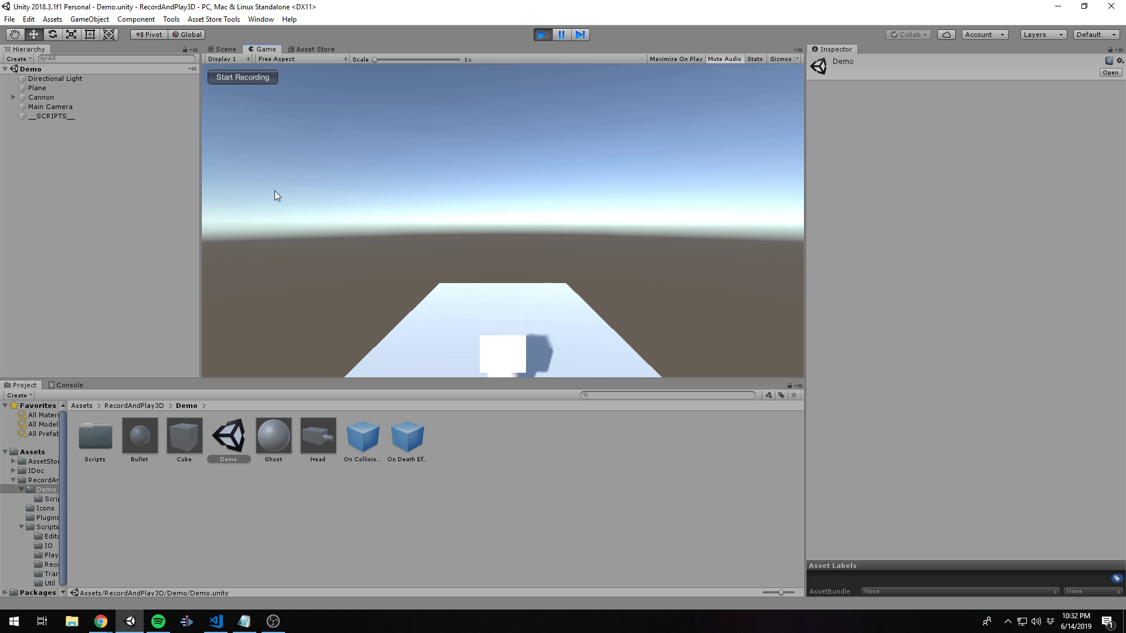
Step: Start recording, then select a cube and inspect its Framerate To Record At value of 10
click(250, 80)
click(90, 210)
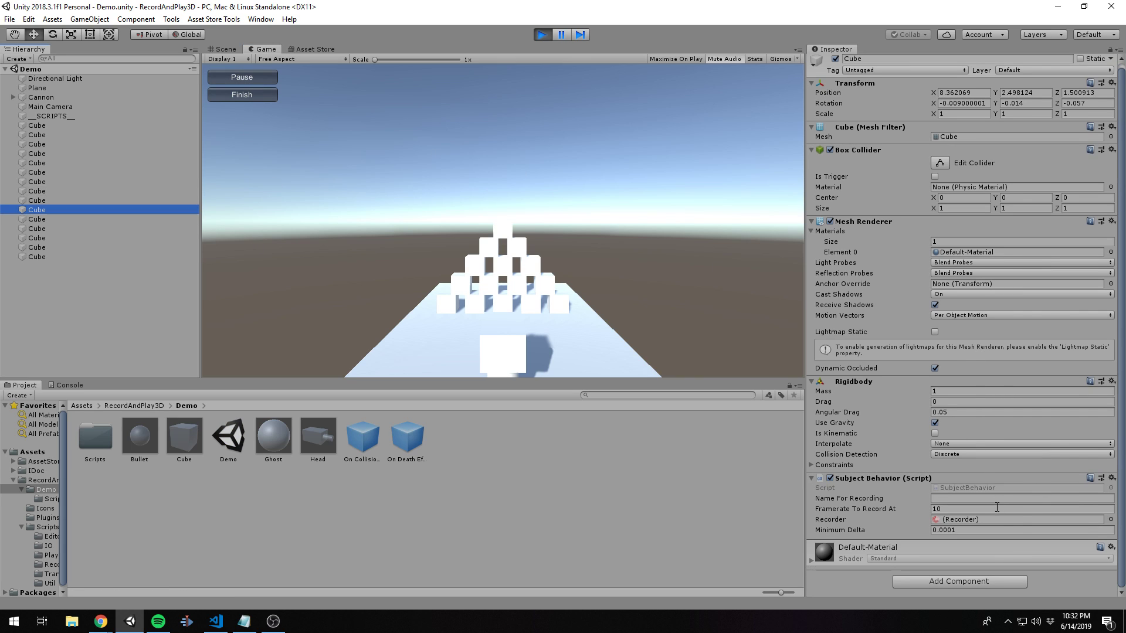
click(954, 509)
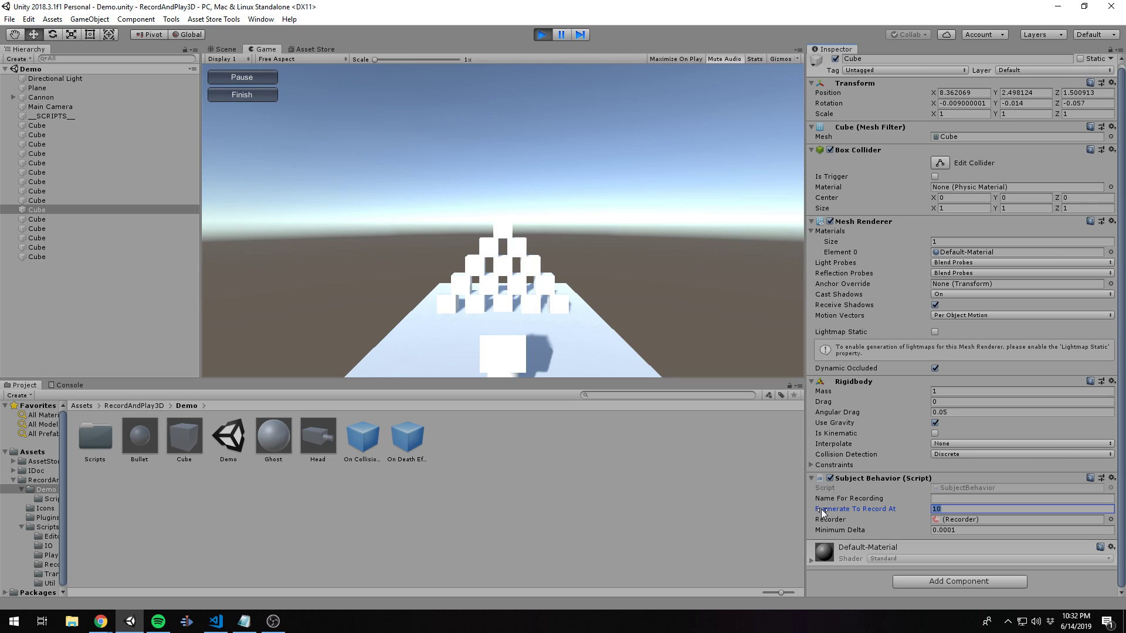
Step: Pause and resume the recording, fire a barrage of cannon balls at the cube pyramid, then finish
click(223, 81)
click(232, 82)
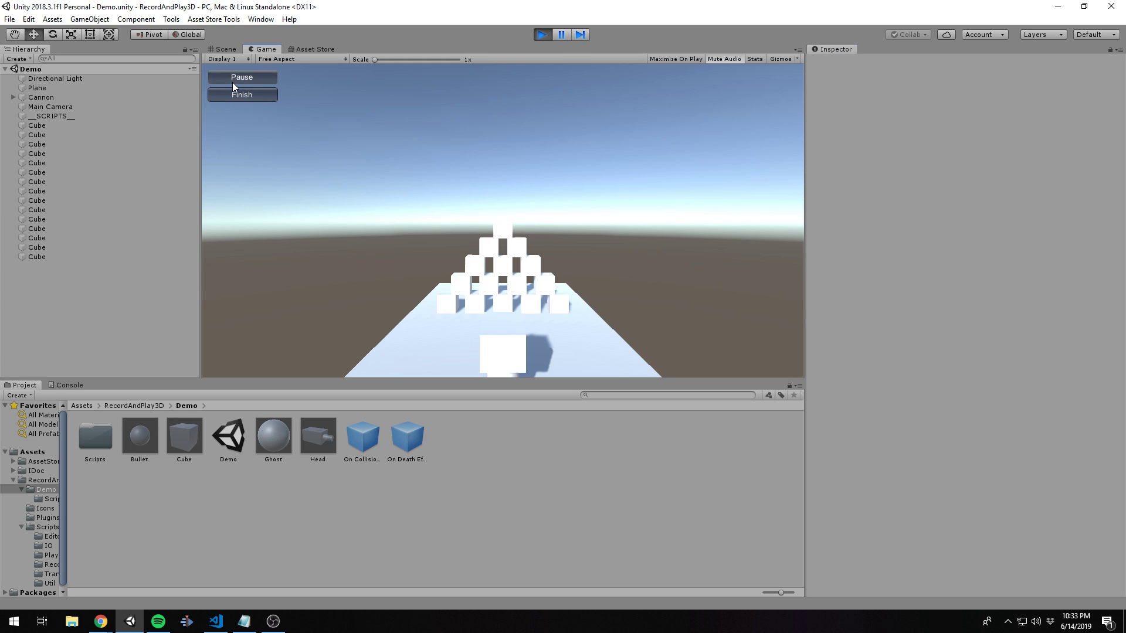
click(473, 120)
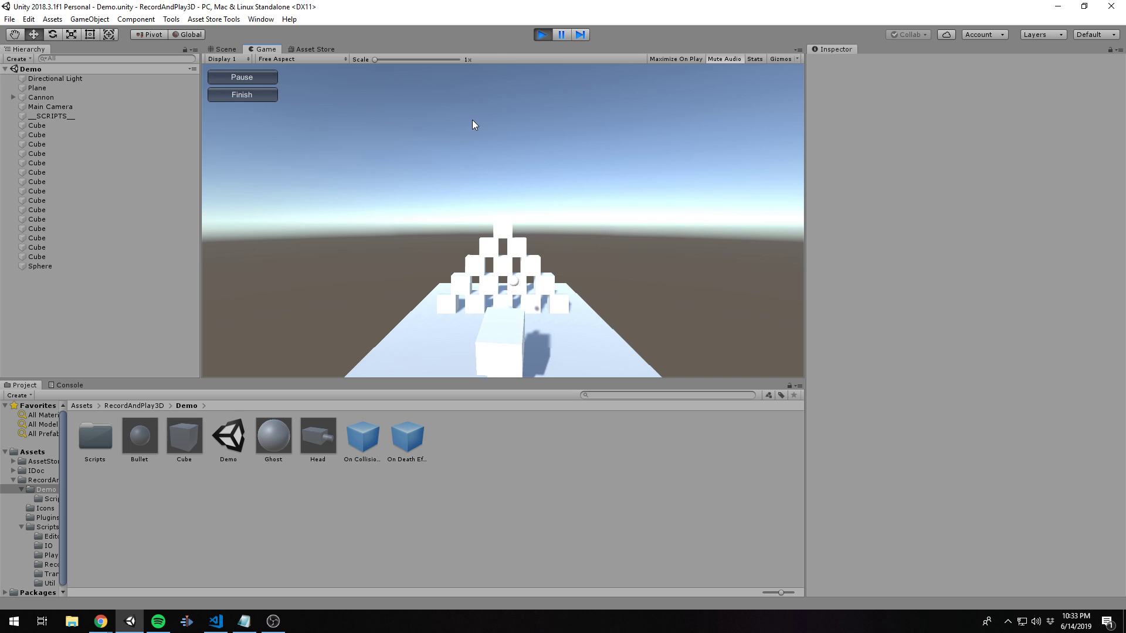
click(473, 121)
click(473, 120)
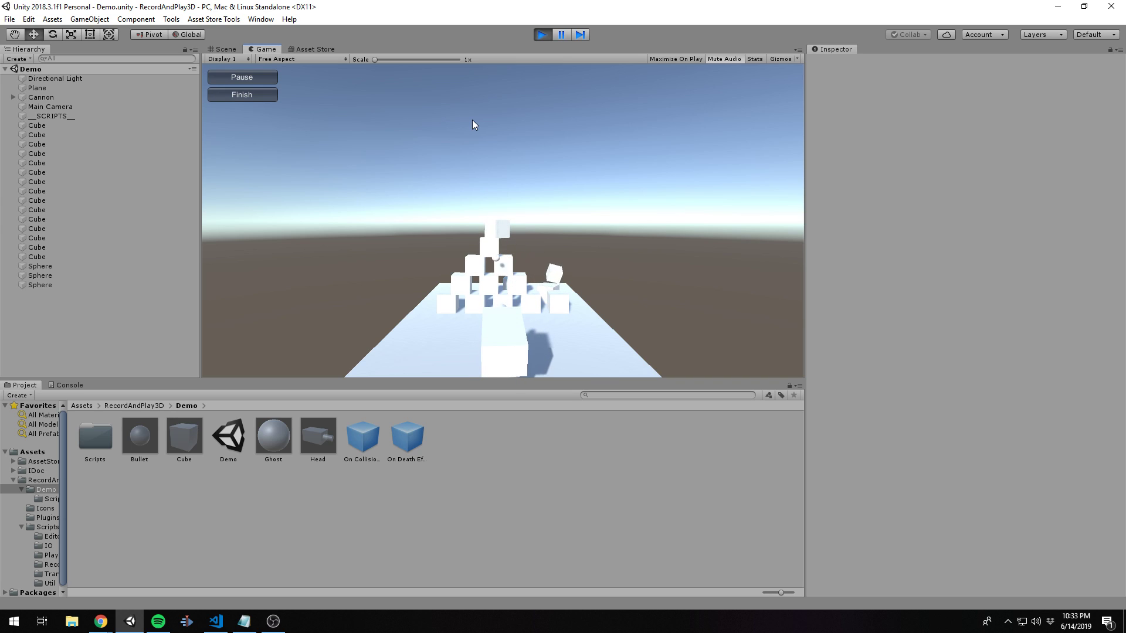
click(473, 120)
click(473, 120)
click(473, 120)
click(473, 121)
click(472, 120)
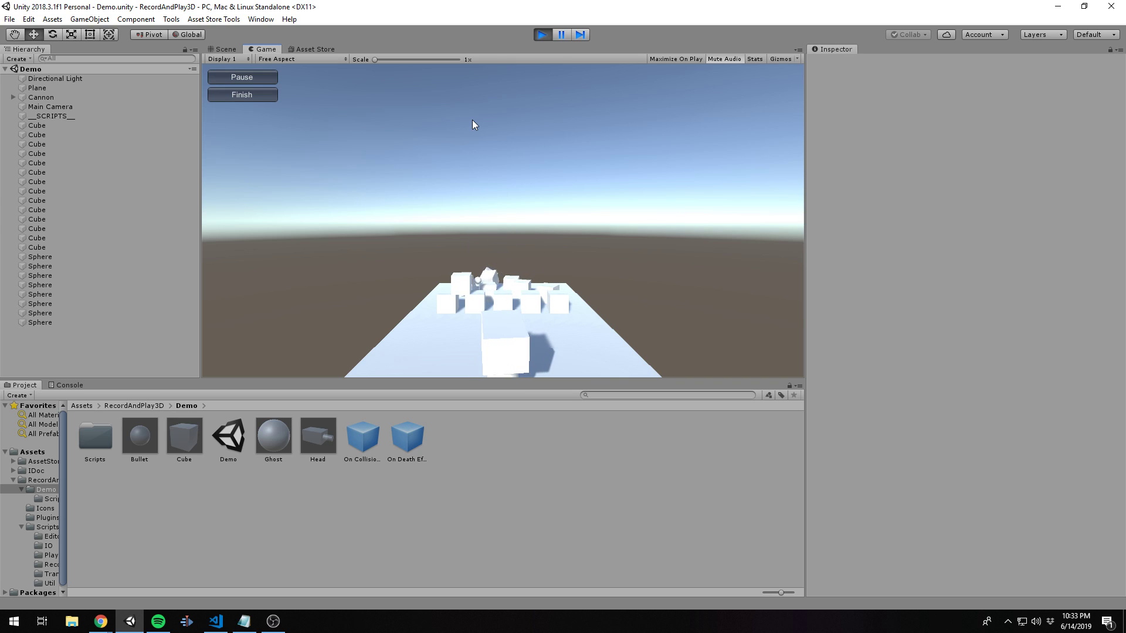
click(473, 120)
click(473, 120)
click(472, 120)
click(472, 120)
click(473, 120)
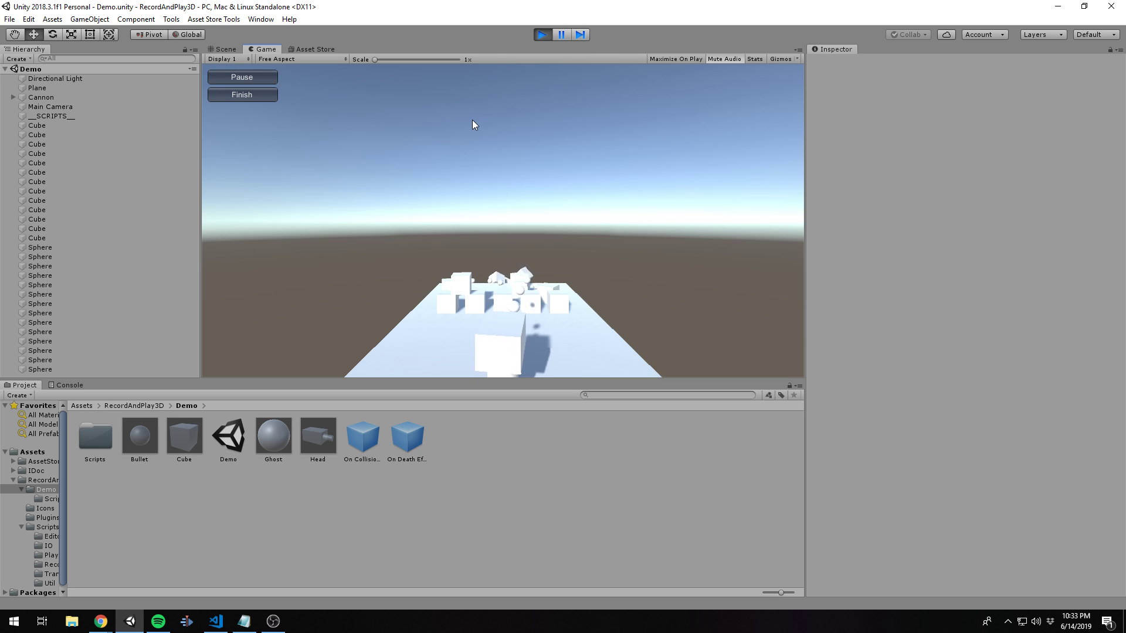
click(473, 121)
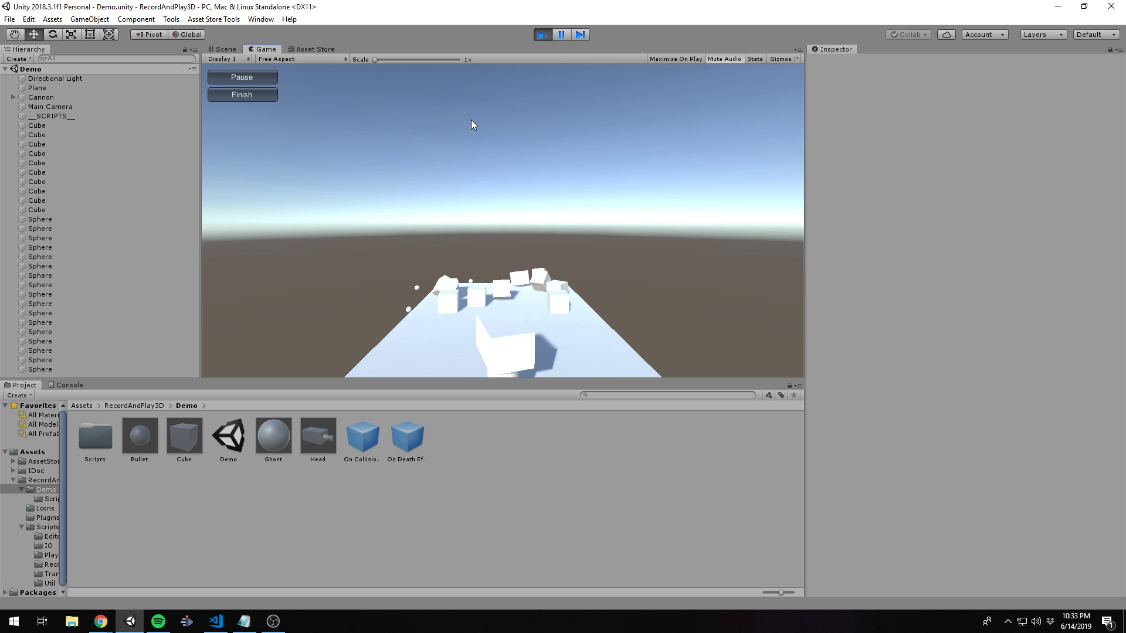
click(263, 96)
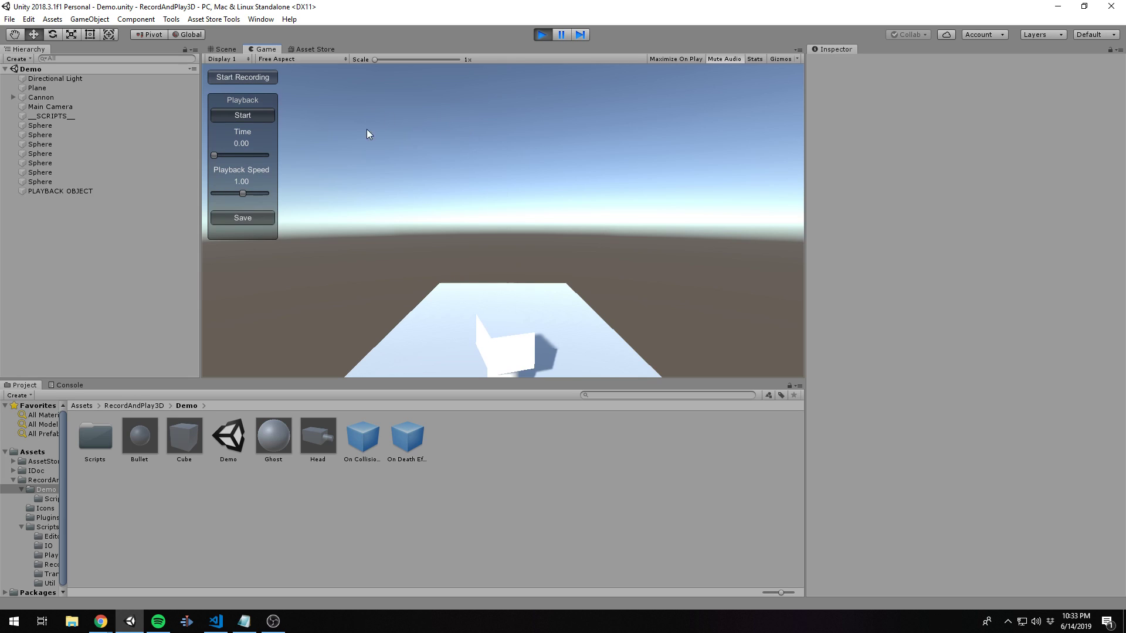
Step: Start playback of the recording and zoom in on the replayed pyramid in the Scene view
click(262, 117)
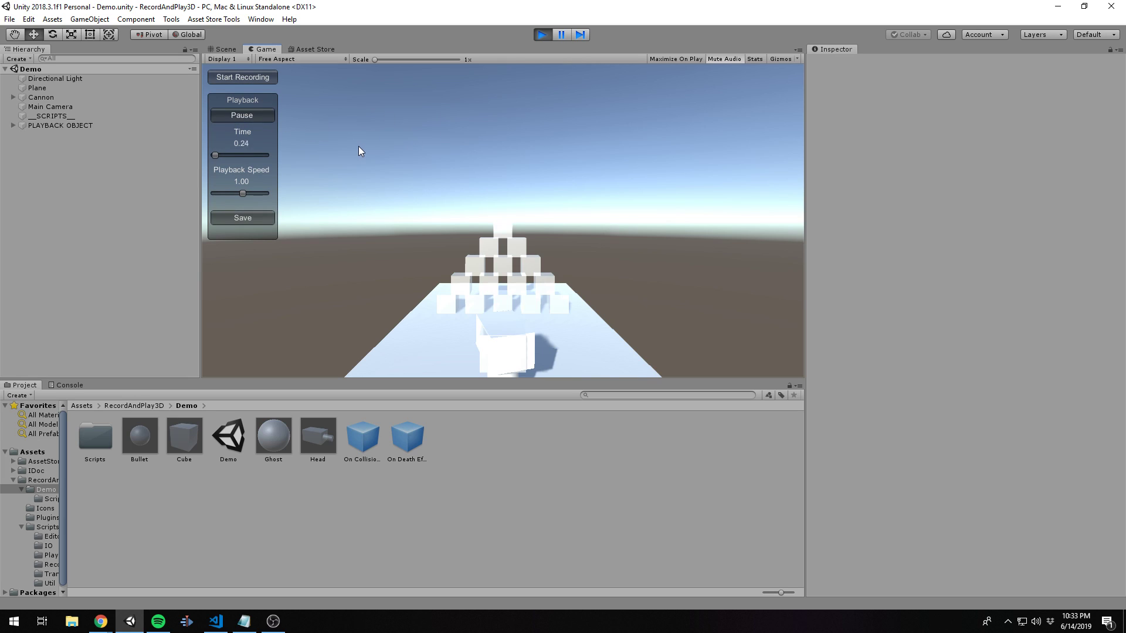
click(222, 49)
scroll(430, 176, up, 4)
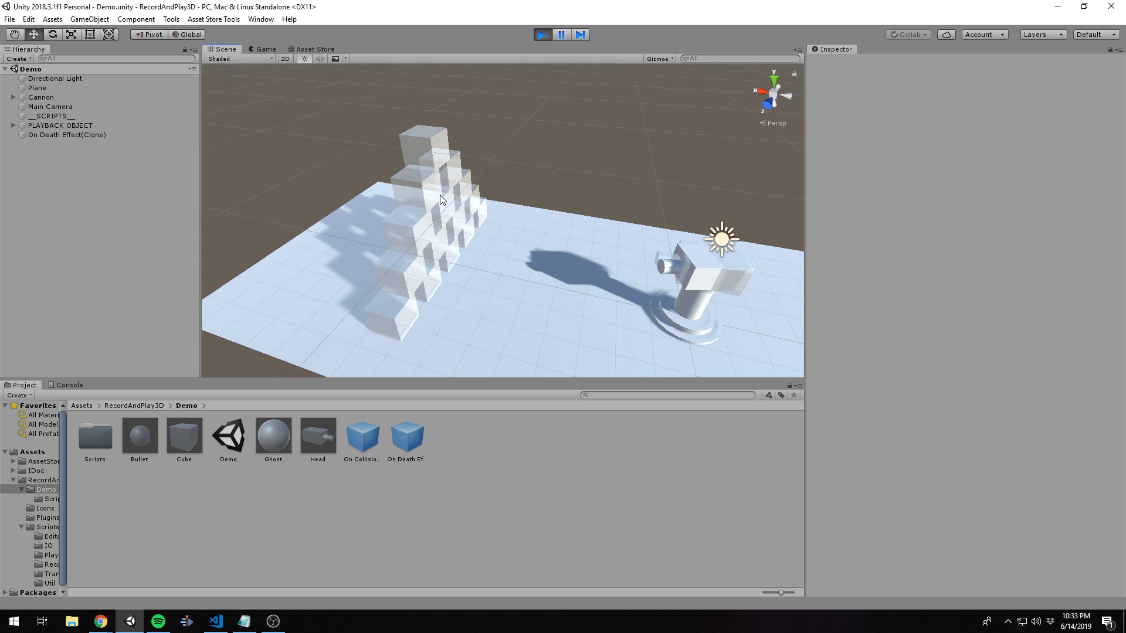
Step: Pause playback and dock a widened Scene view beside the Game view
click(261, 48)
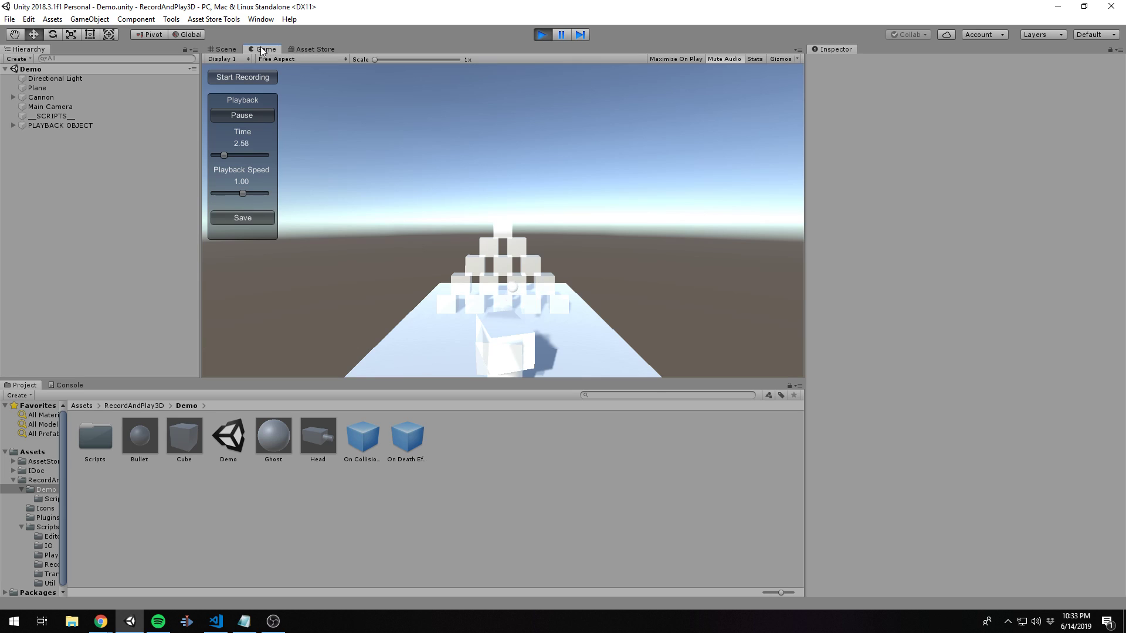
click(254, 110)
click(226, 50)
drag(230, 50, 792, 220)
drag(604, 217, 486, 214)
scroll(638, 231, up, 10)
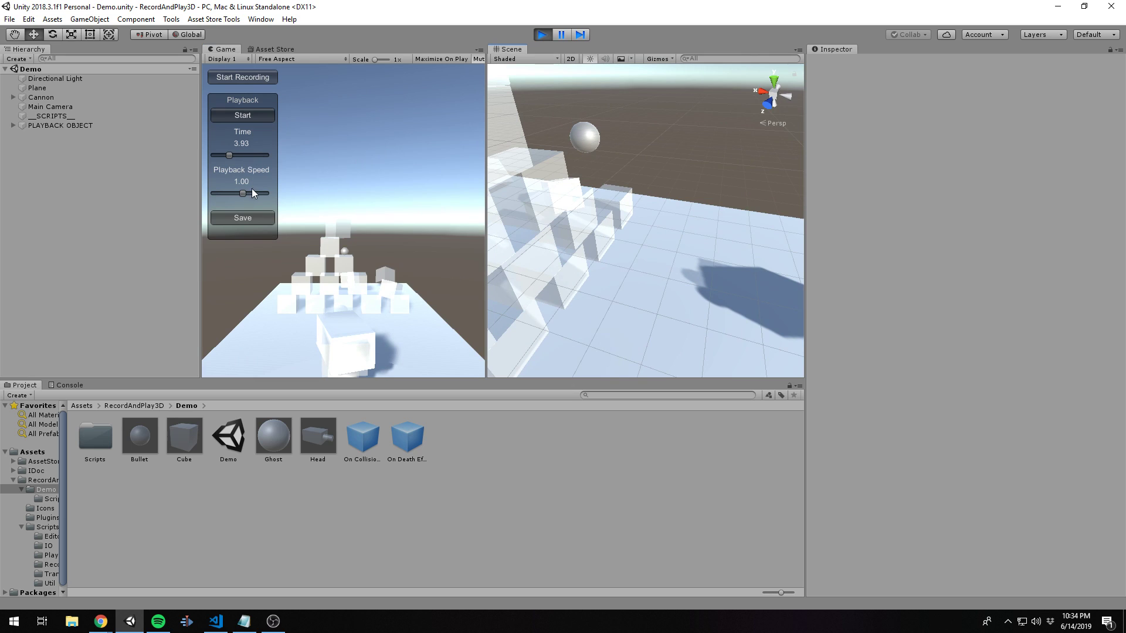
Step: Resume playback, vary speed from about -0.09 to 4.27, then pause and rewind time to about 7.52
click(238, 120)
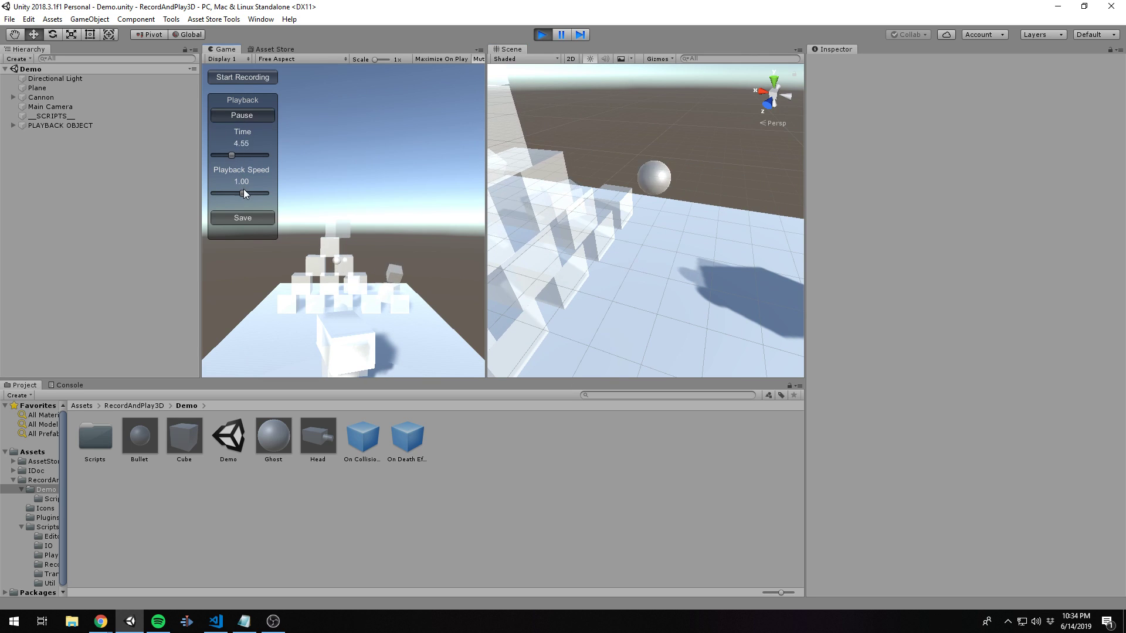
drag(244, 192, 241, 192)
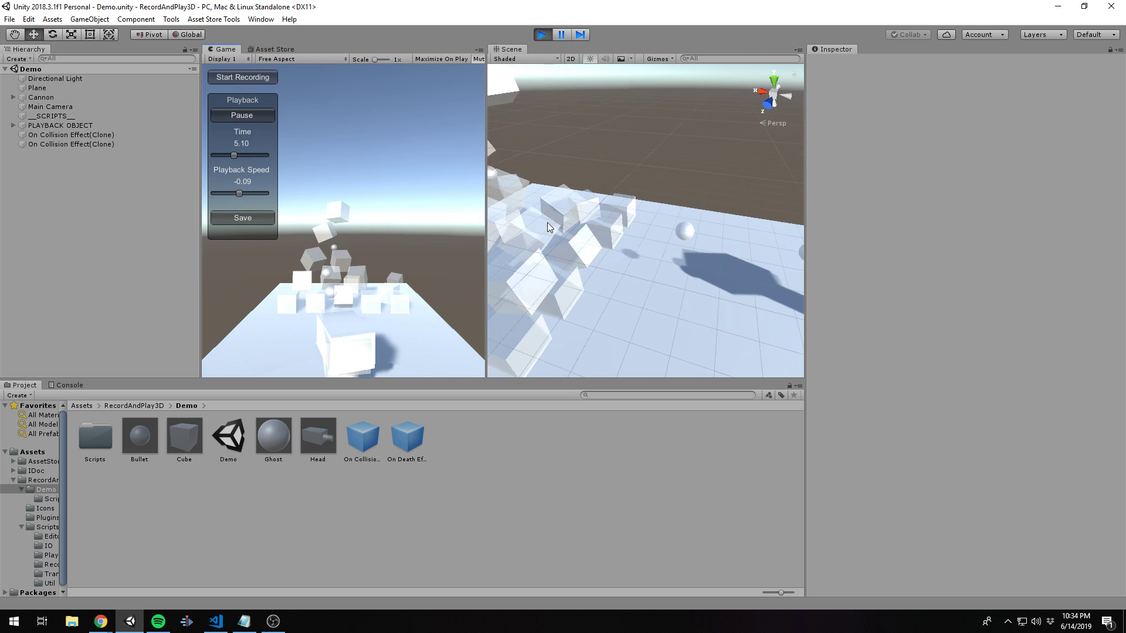
middle_drag(631, 235, 636, 222)
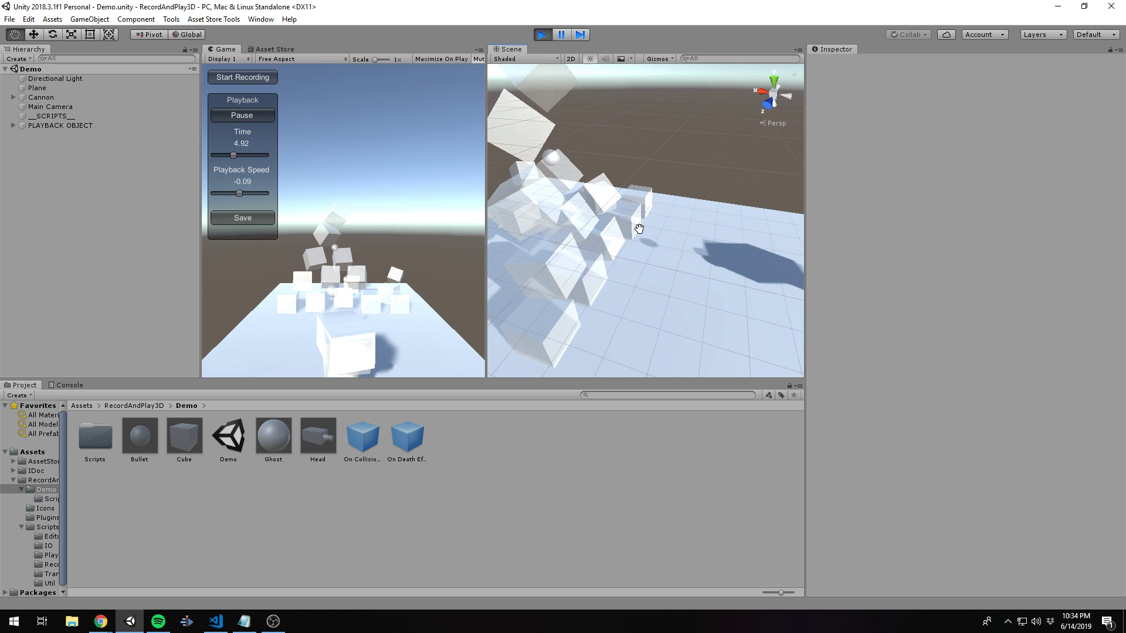
mouse_move(237, 192)
mouse_down()
mouse_move(253, 192)
mouse_move(231, 195)
mouse_up()
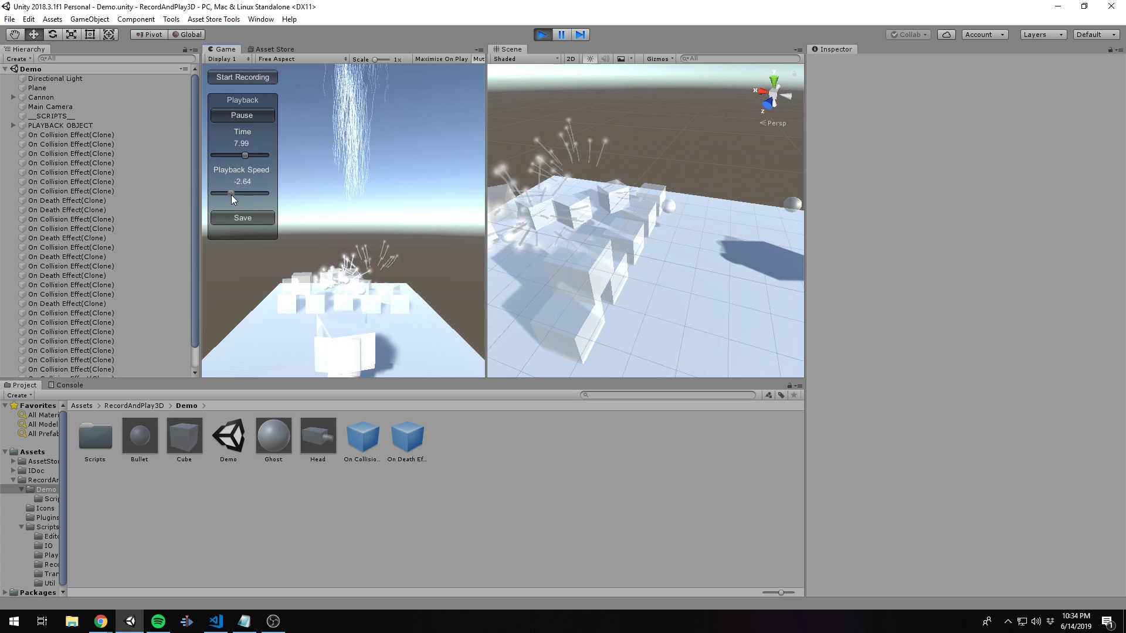
scroll(574, 216, down, 3)
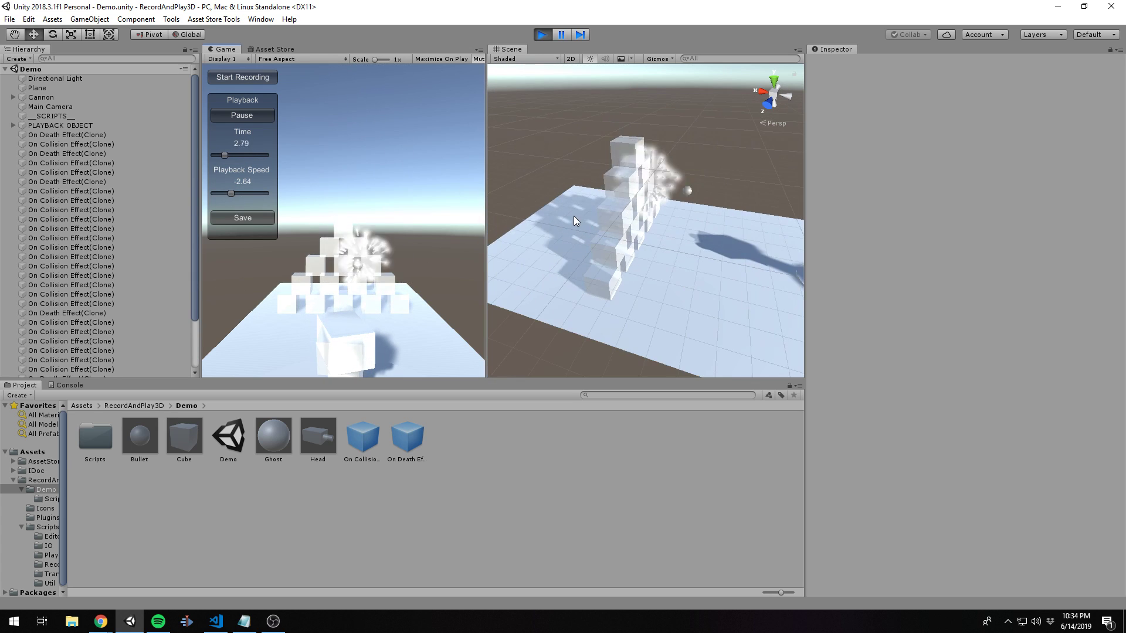
scroll(573, 216, down, 3)
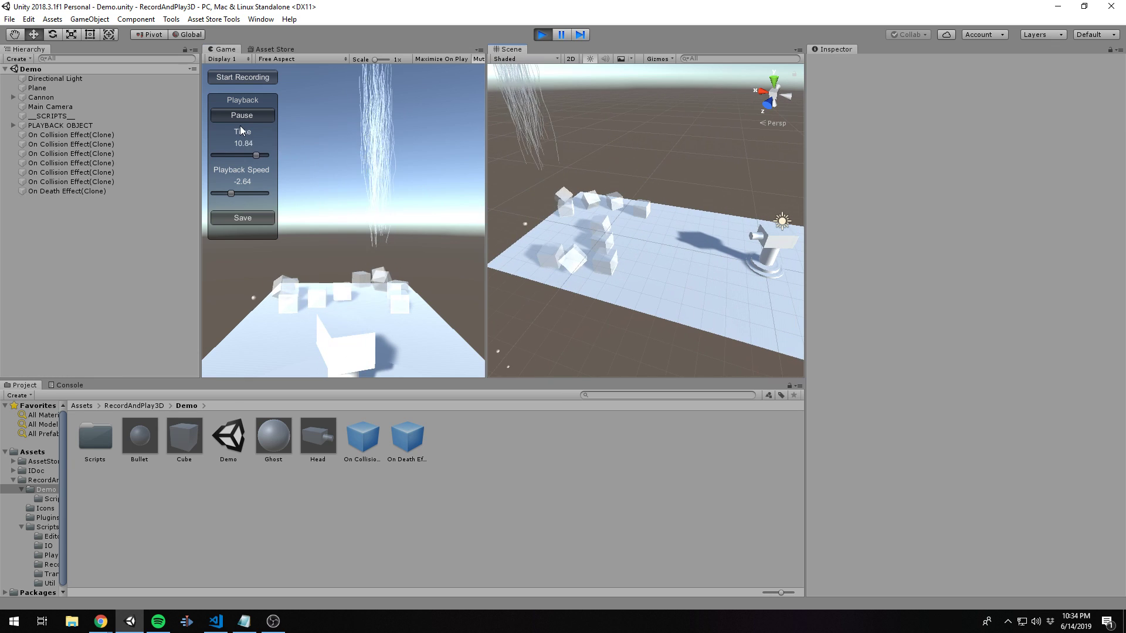
click(238, 117)
mouse_move(249, 155)
mouse_down()
mouse_move(231, 158)
mouse_move(259, 156)
mouse_up()
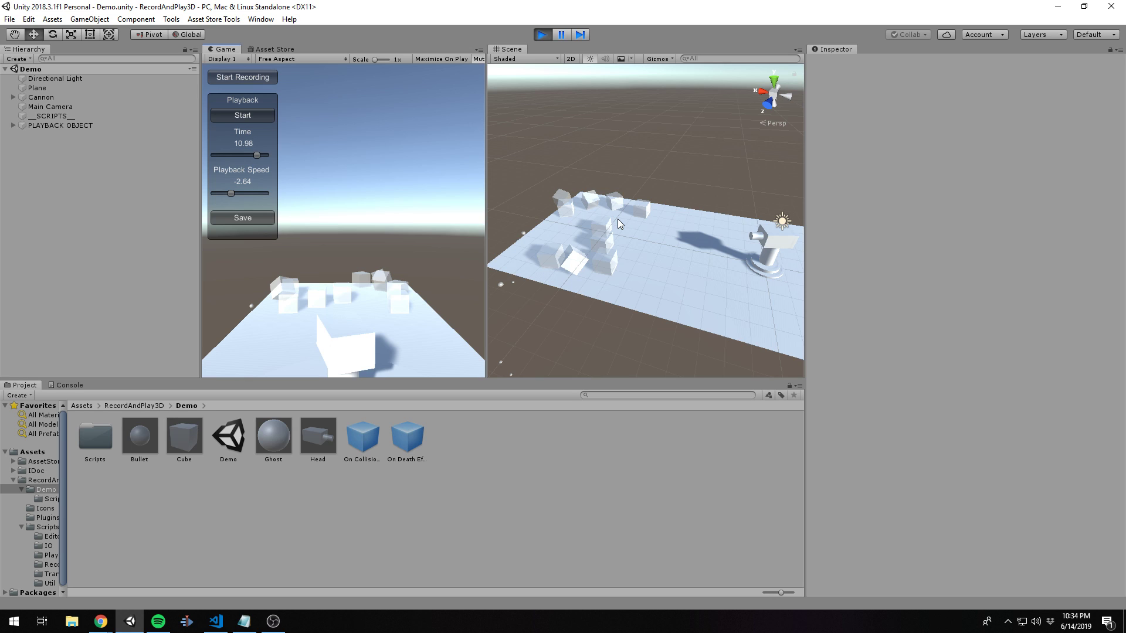
Step: Move and orbit the Scene camera close around the ghost cubes on the plane
middle_drag(618, 220, 643, 221)
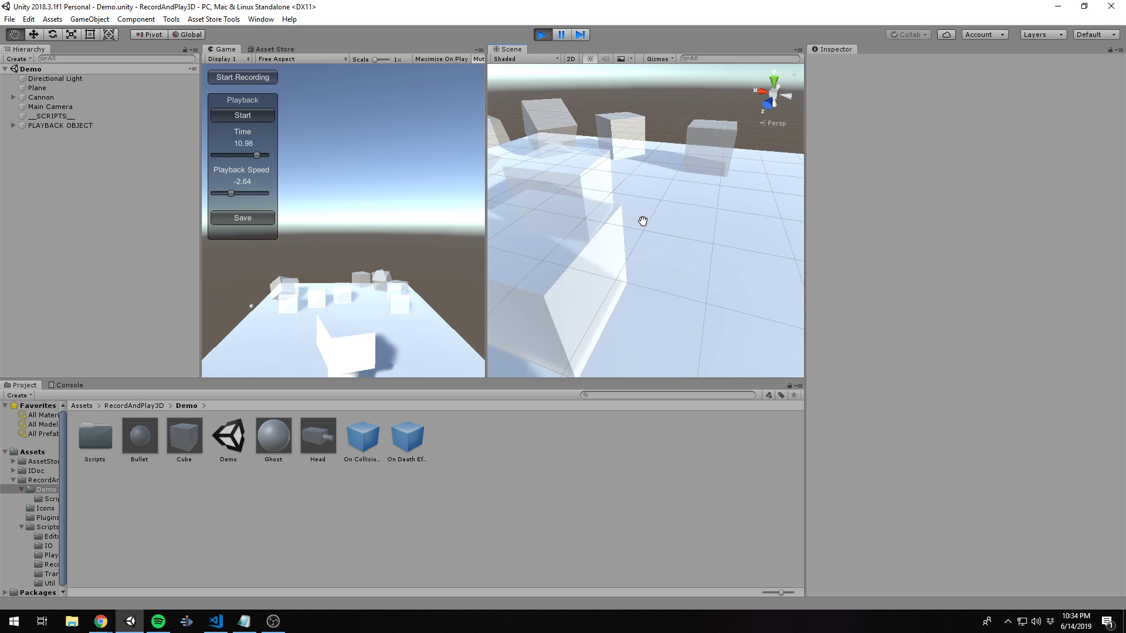
alt+drag(642, 221, 567, 202)
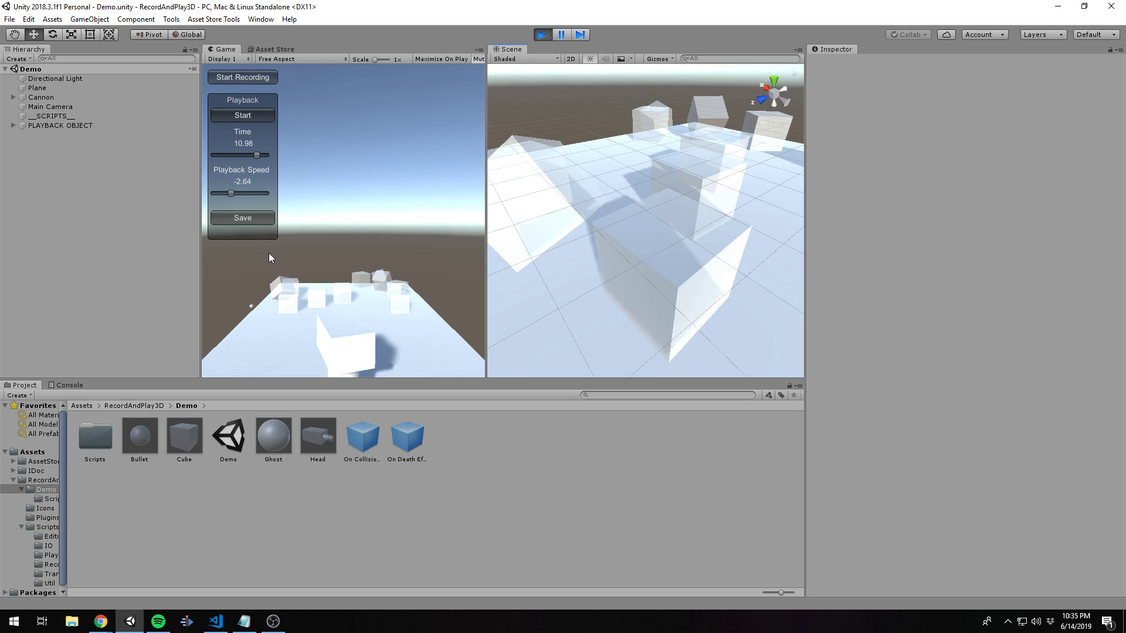
Step: Save the recording and select the Demo asset in Assets to view its 13.26 s, 38-subject details
click(258, 217)
click(81, 406)
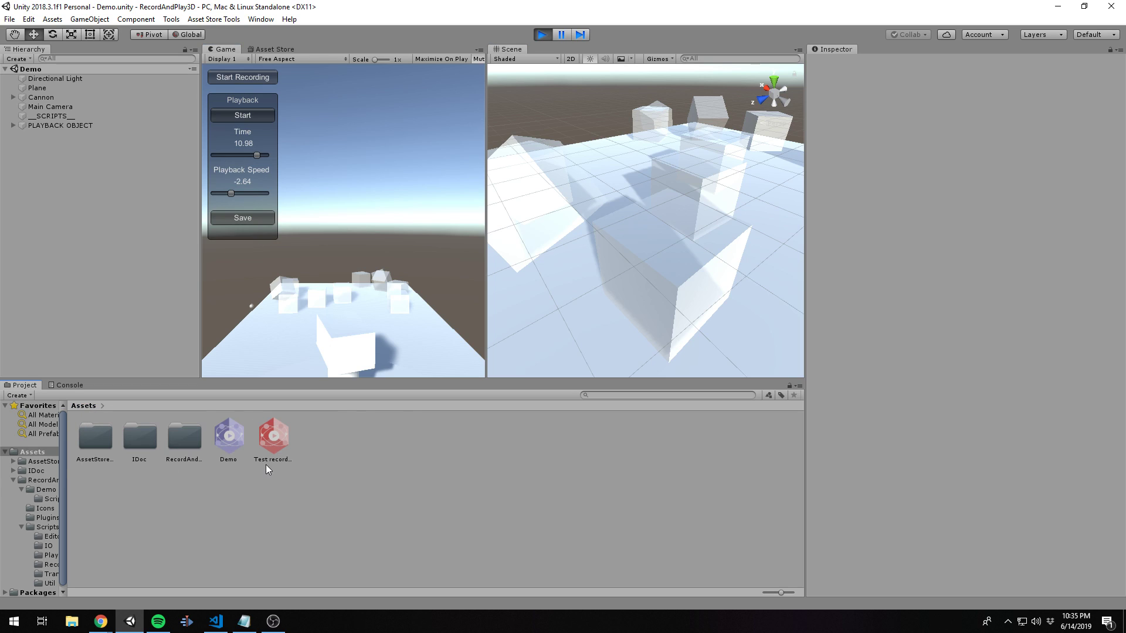
click(241, 446)
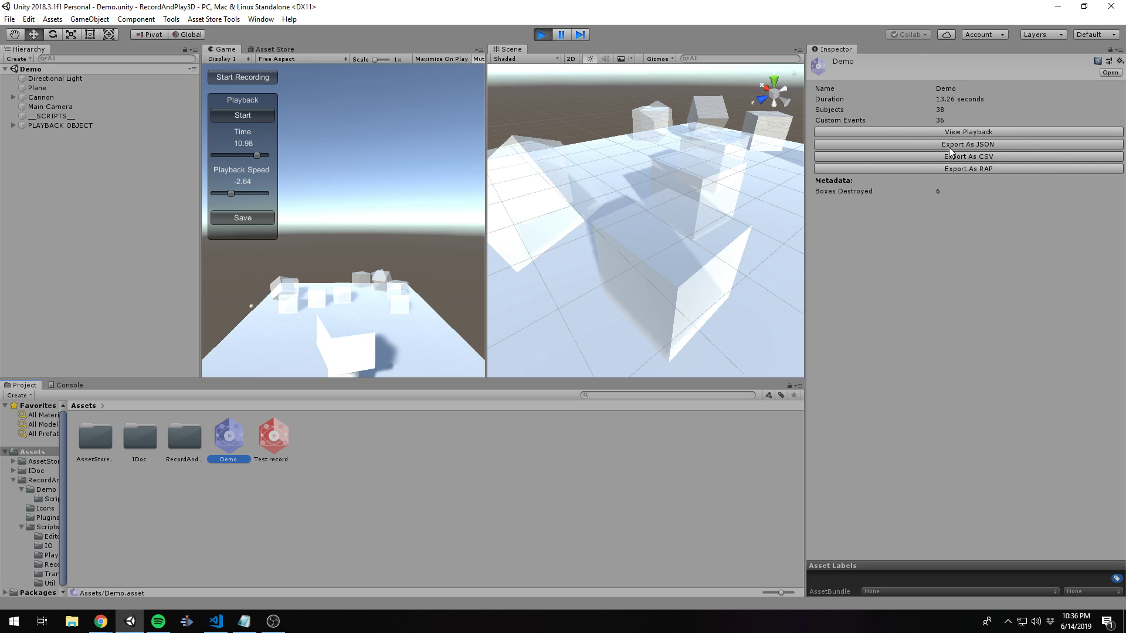
Step: Dock the Demo recording's Playback window above the Inspector, exit Play mode, and begin a new scene
click(972, 131)
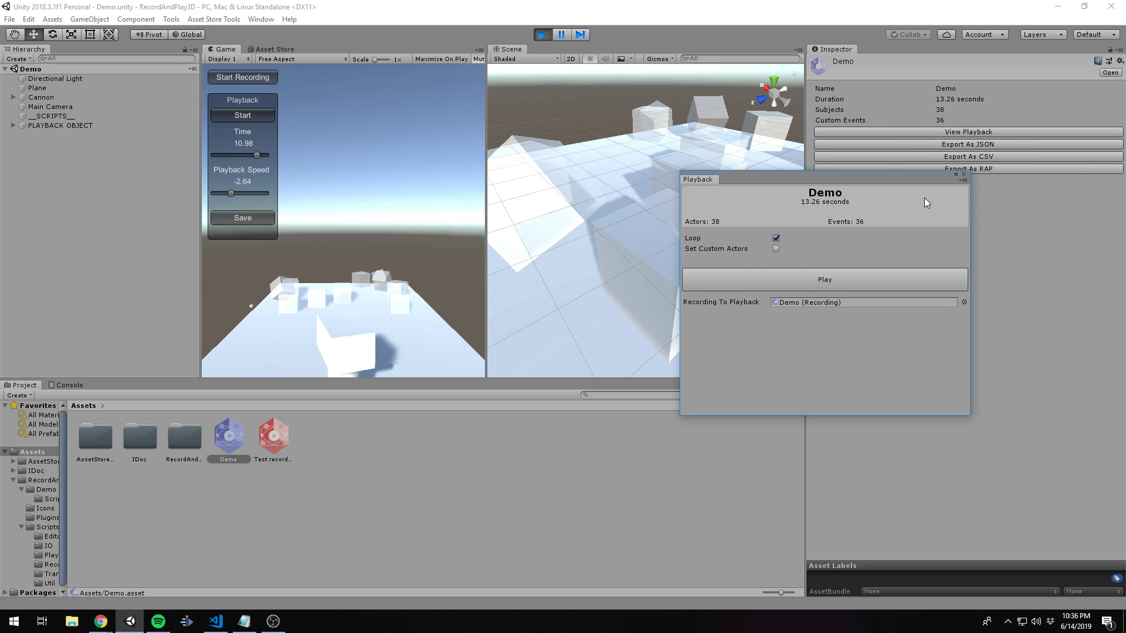
drag(710, 178, 861, 86)
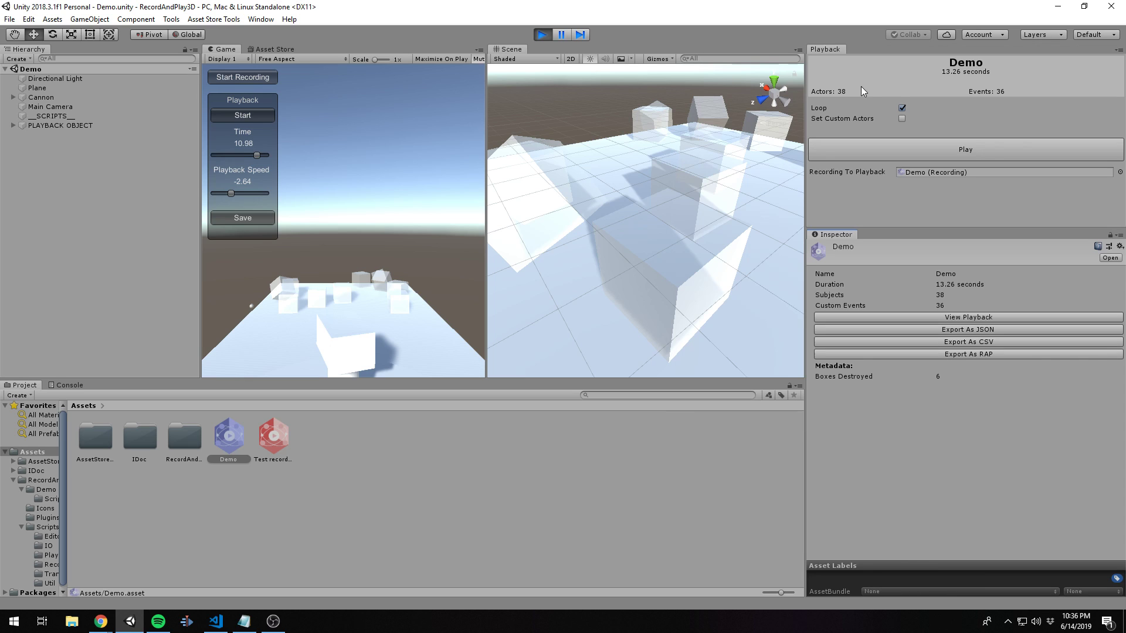
click(543, 35)
click(7, 20)
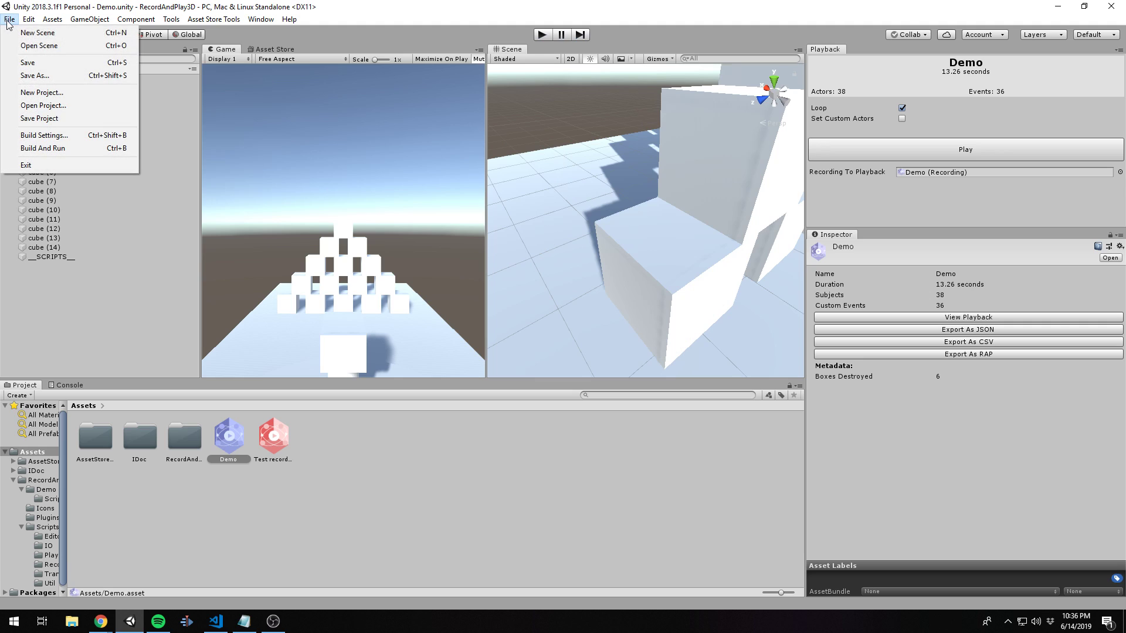
Step: Create a new empty scene, replay the Demo recording in it, and orbit to view the cubes from above
click(50, 37)
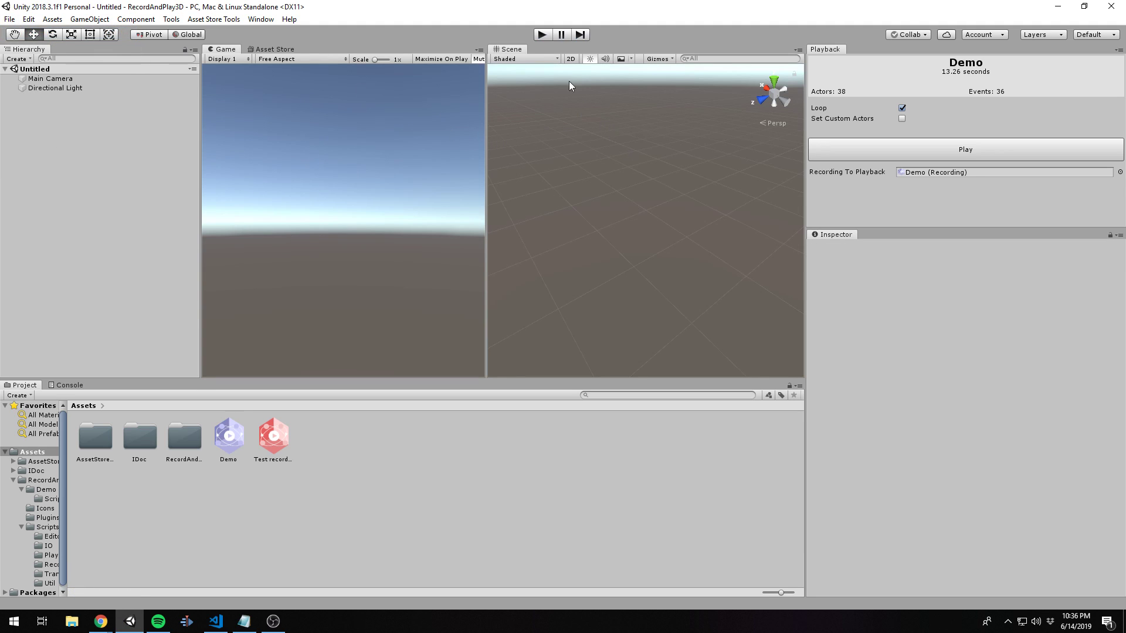
click(878, 149)
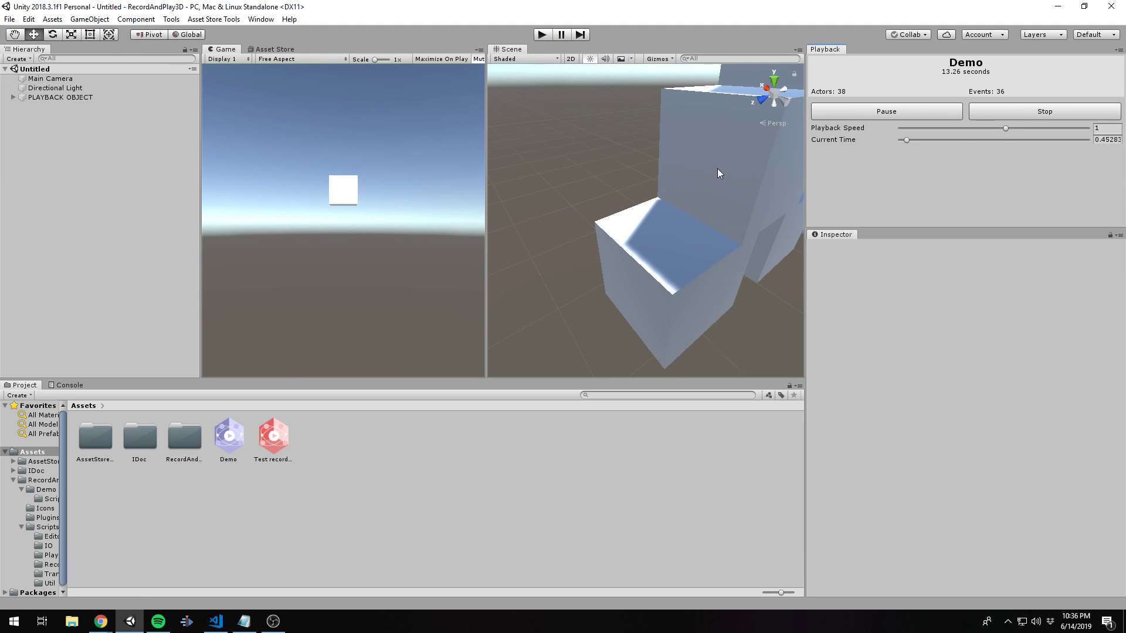
key(q)
alt+drag(642, 141, 657, 192)
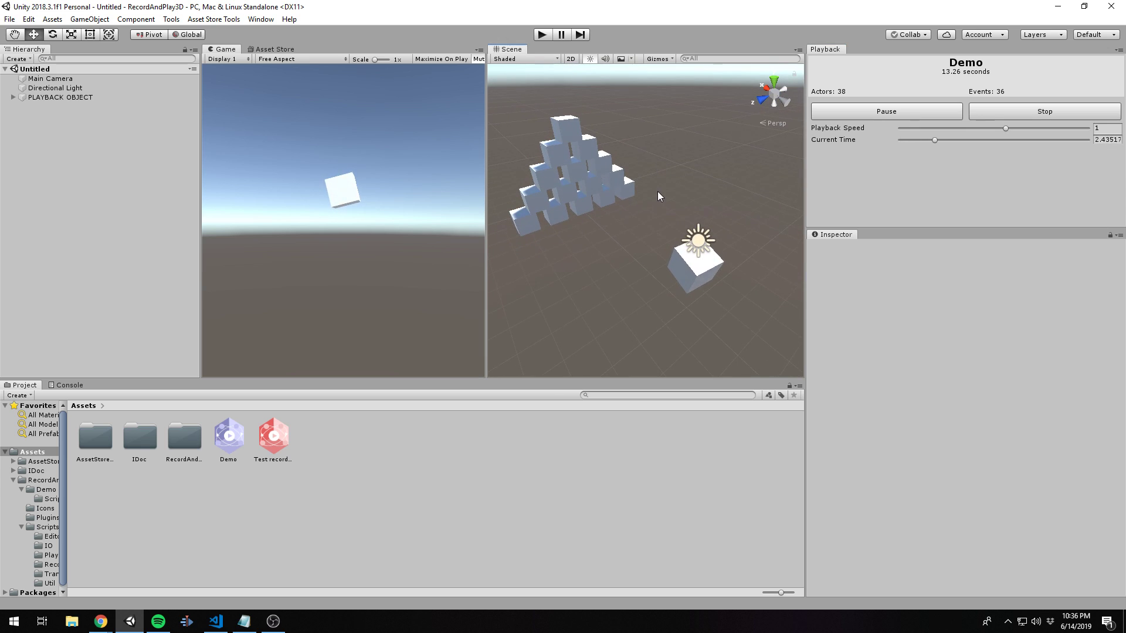
key(w)
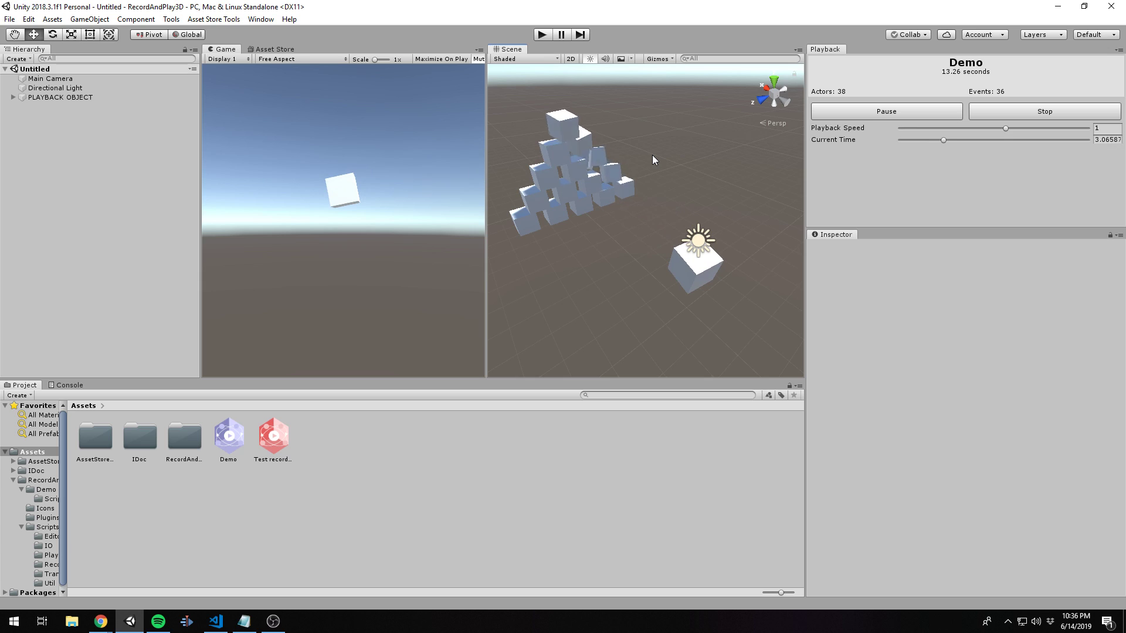
Step: Stop the replay, toggle Set Custom Actors on and back off, and select the Demo asset
click(1069, 111)
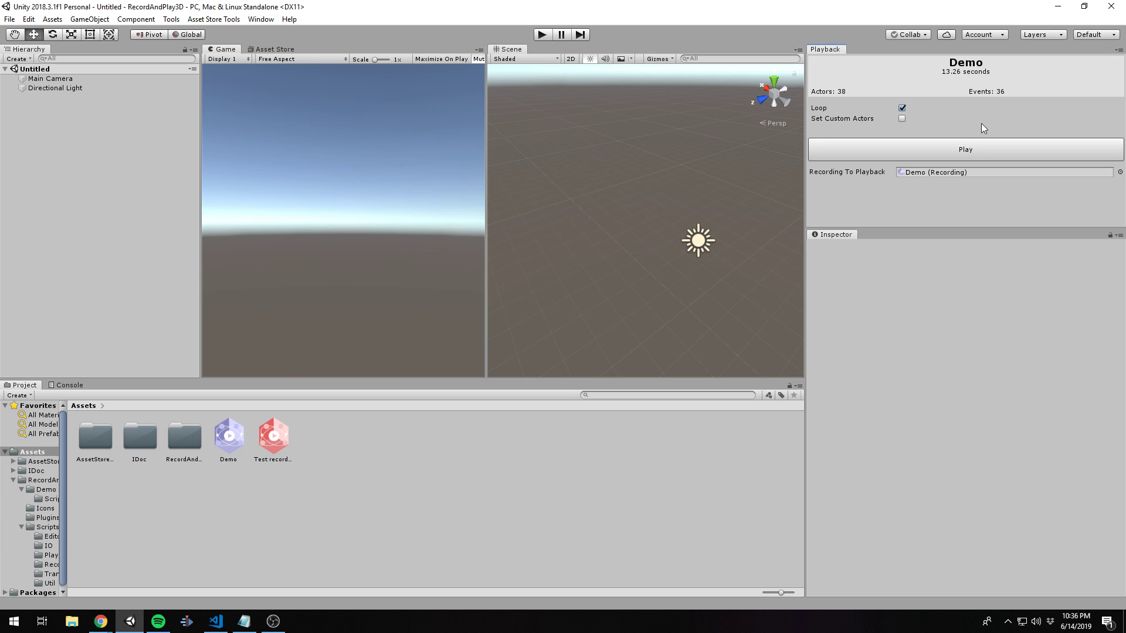
click(903, 120)
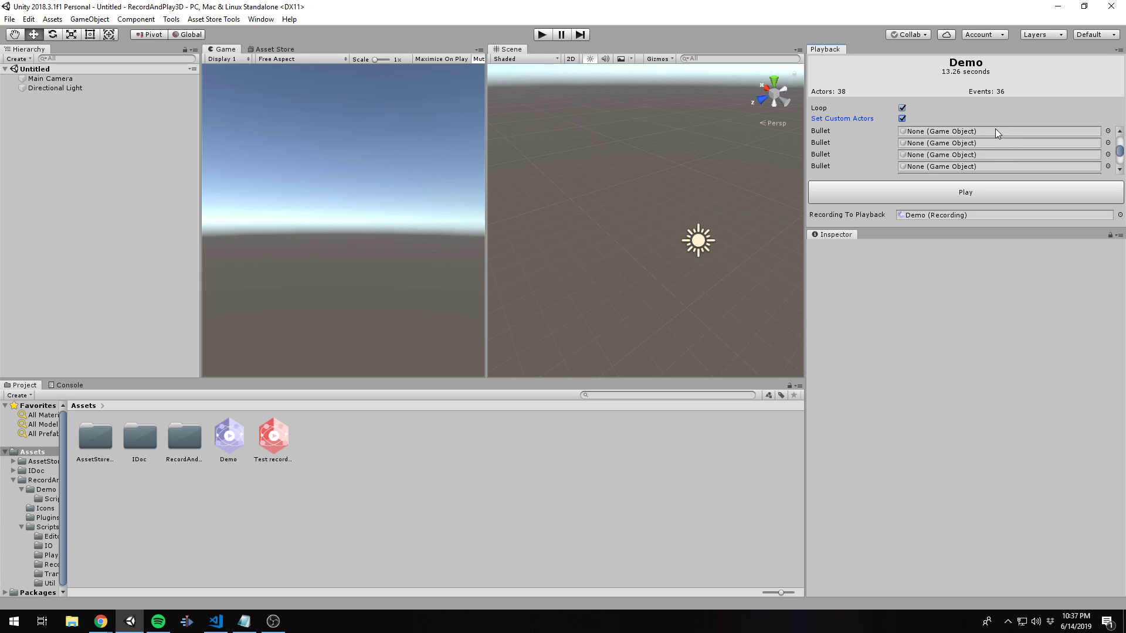
click(902, 120)
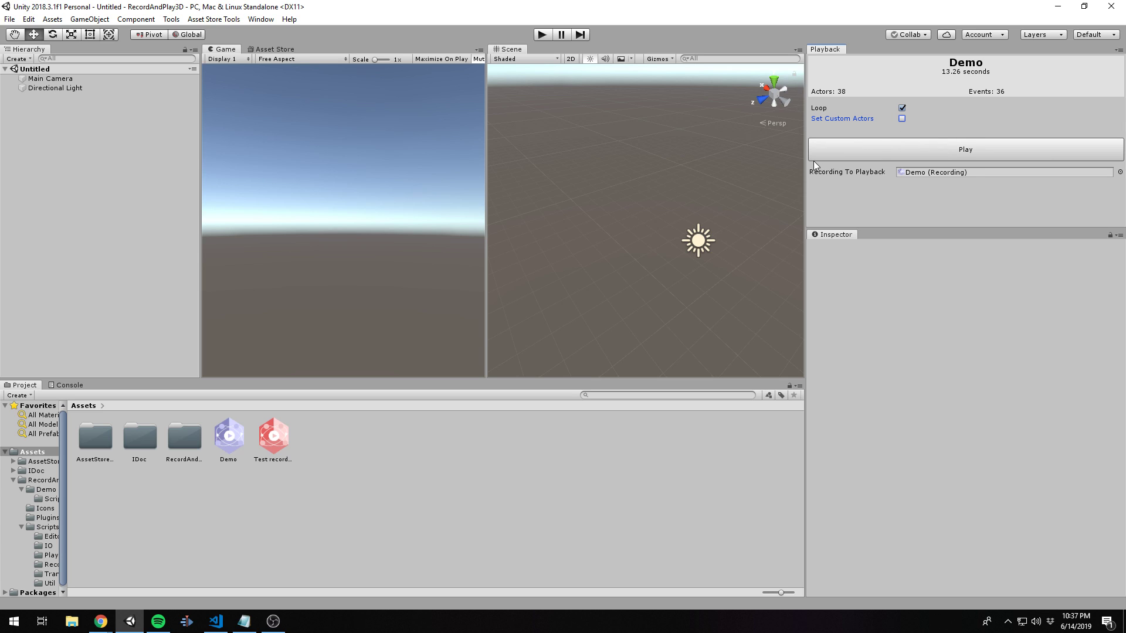
click(243, 437)
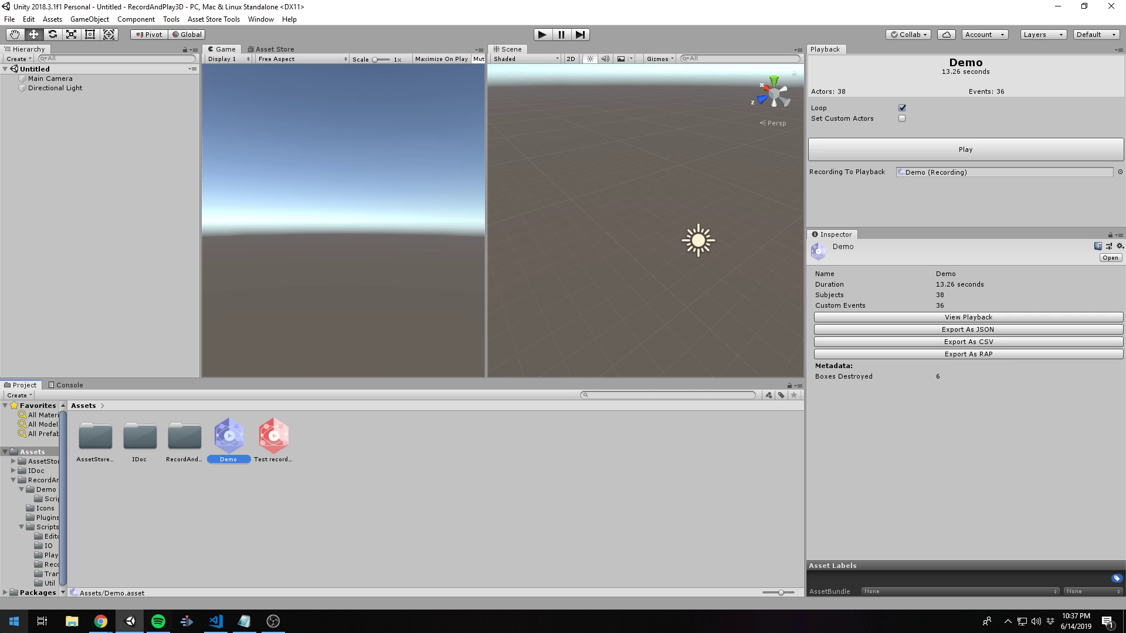
Step: Read the message definitions in recording.proto in VS Code, then return to Unity
click(216, 622)
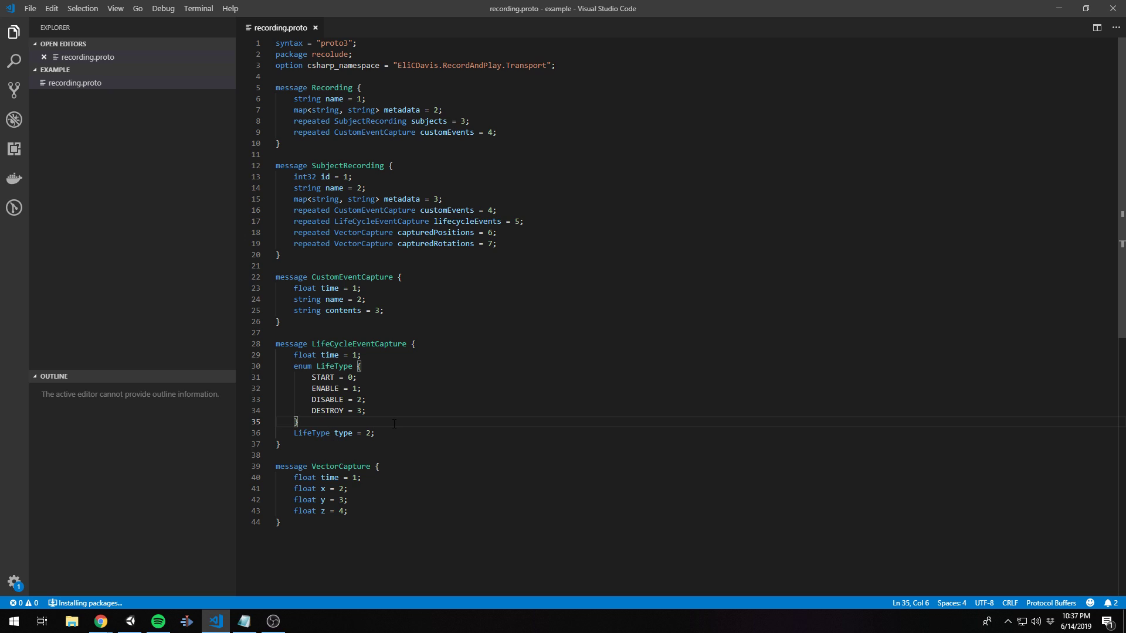
click(130, 622)
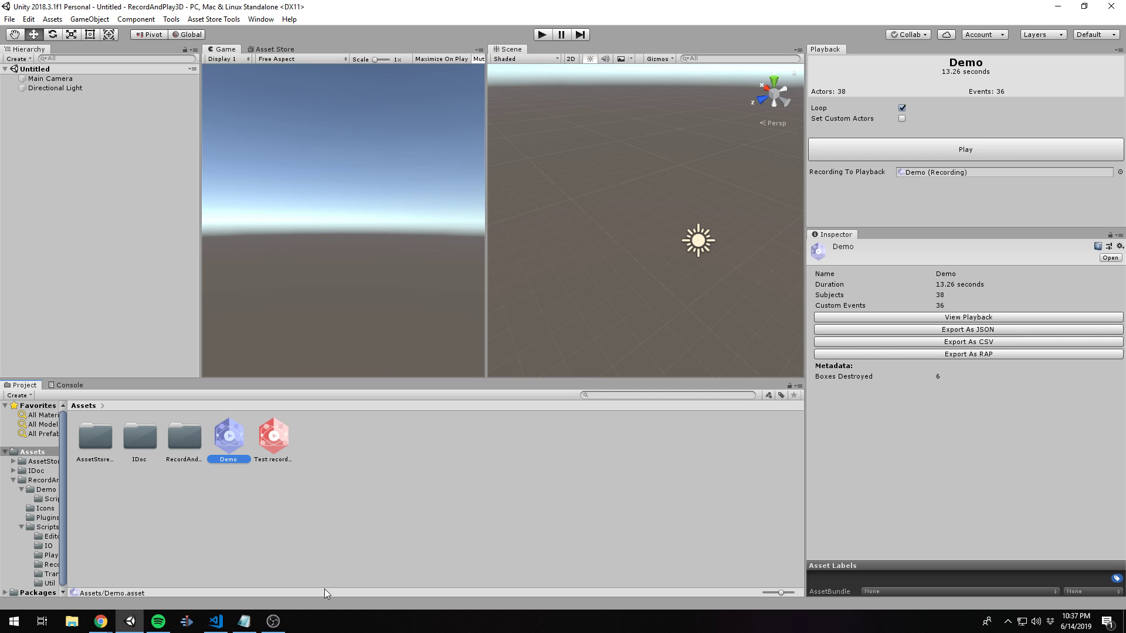
Step: Bring the VS Code window with recording.proto back to the front from the taskbar
mouse_move(283, 623)
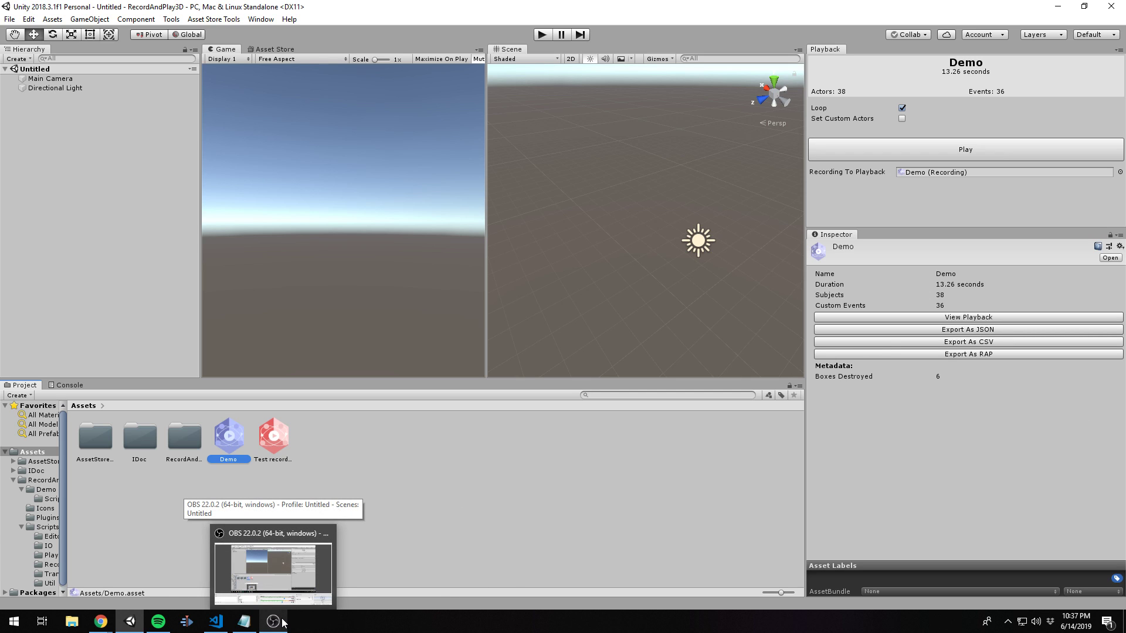
mouse_move(227, 628)
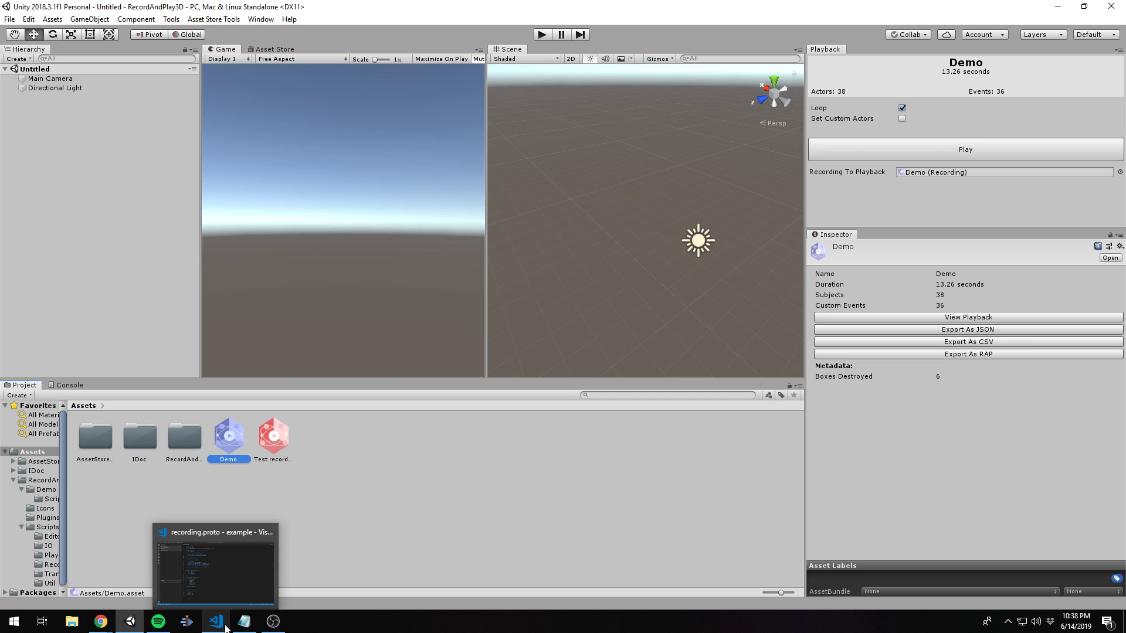
Step: Open VS Code's terminal and prepare the command protoc --java_out=. .\recording.proto
click(226, 629)
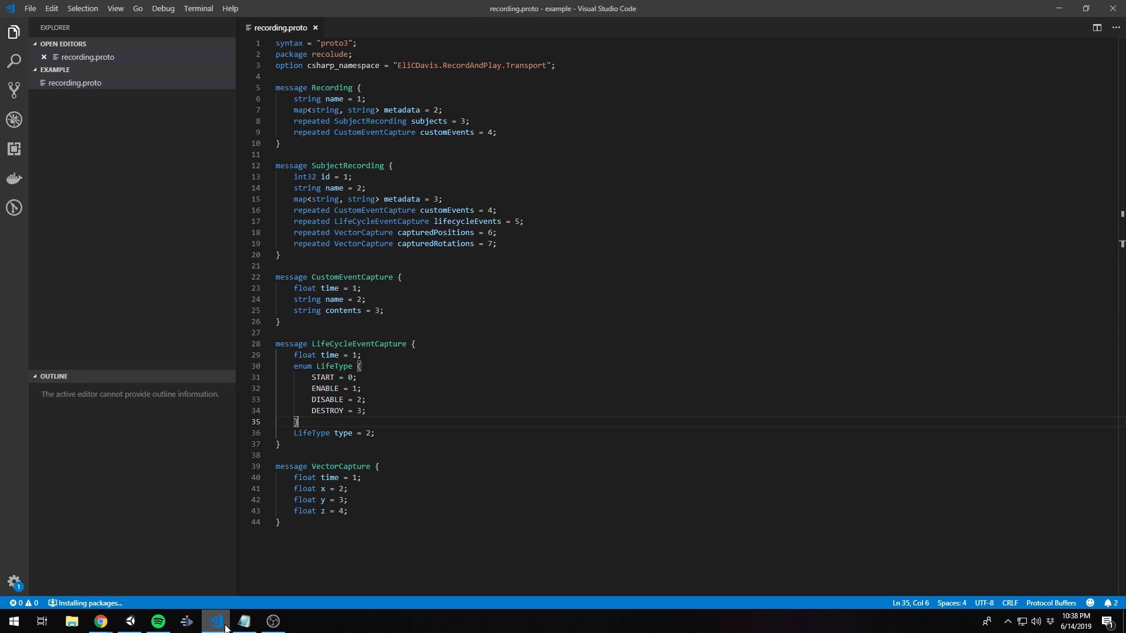
click(524, 490)
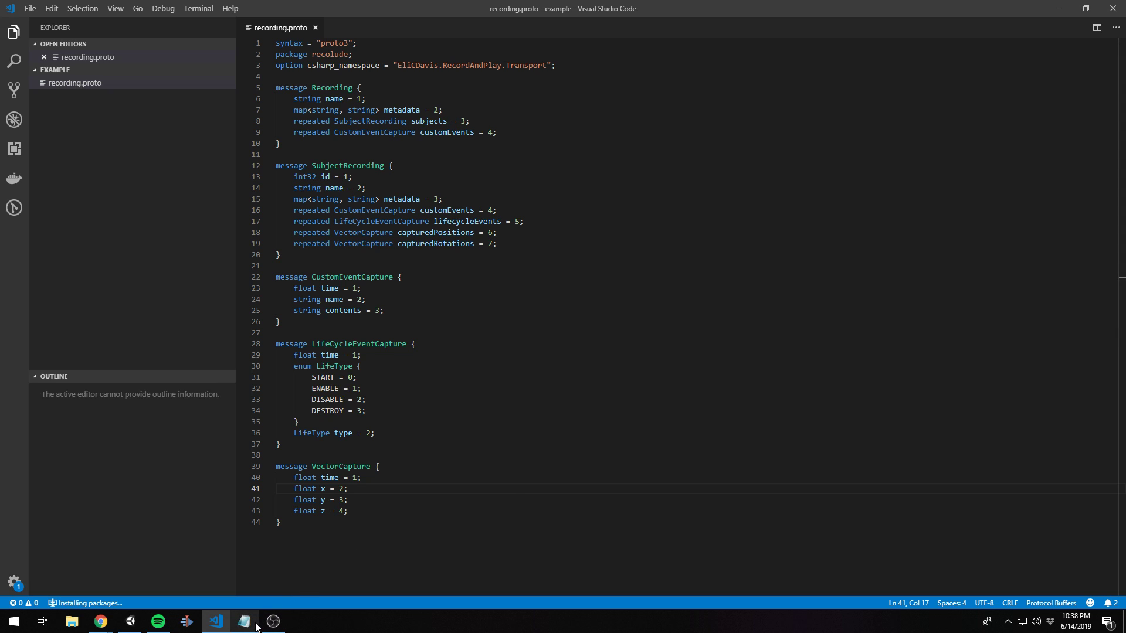
click(423, 528)
key(ctrl+grave)
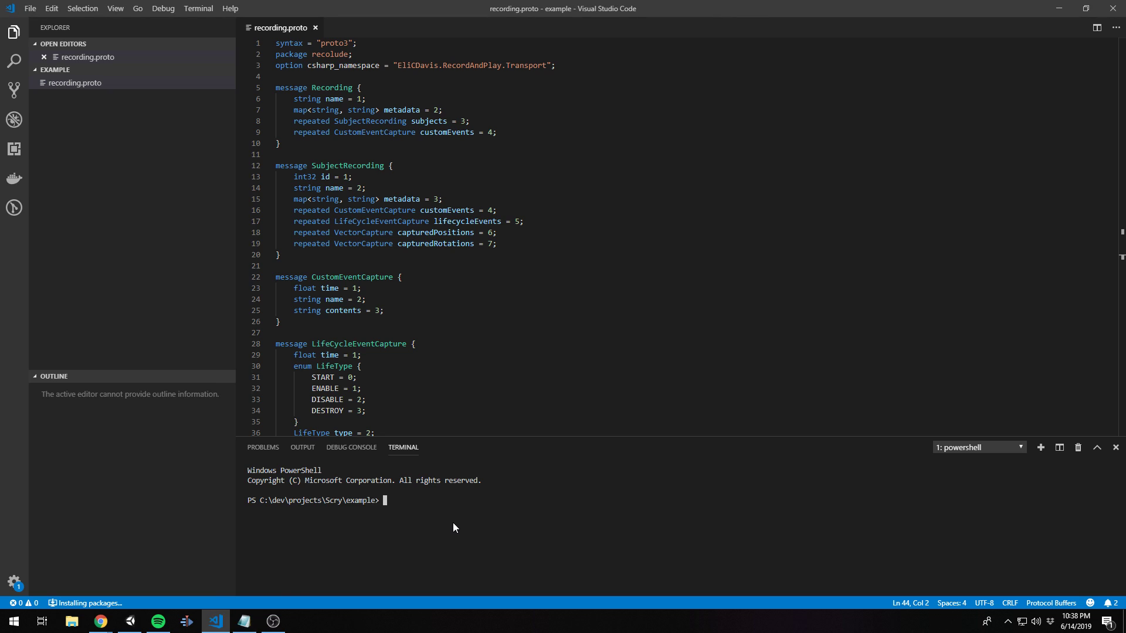
text(protoc --java_out=. .\r)
key(Tab)
Step: Run protoc and open the generated recolude/RecordingOuterClass.java file
key(Return)
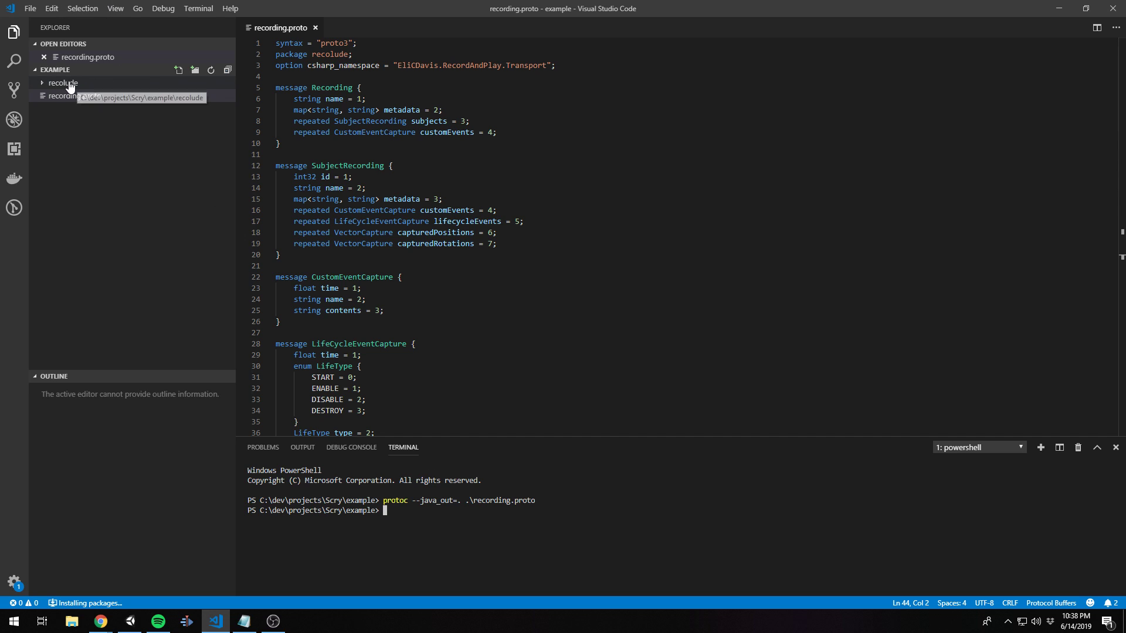
click(46, 86)
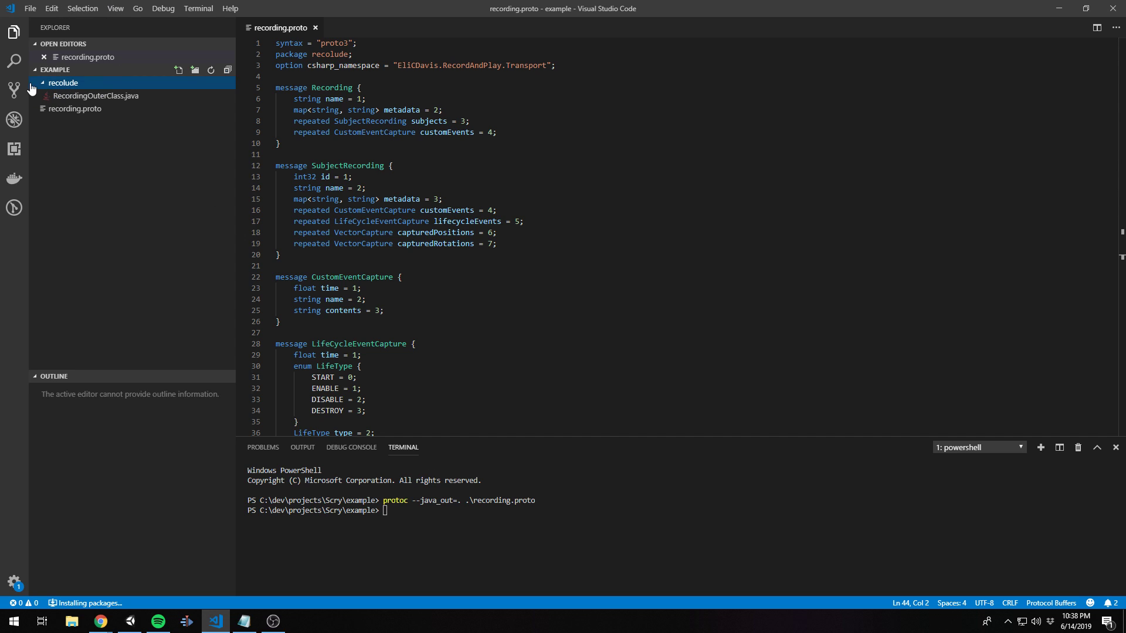
click(94, 99)
drag(410, 282, 281, 100)
scroll(528, 234, up, 10)
click(560, 255)
scroll(561, 256, up, 20)
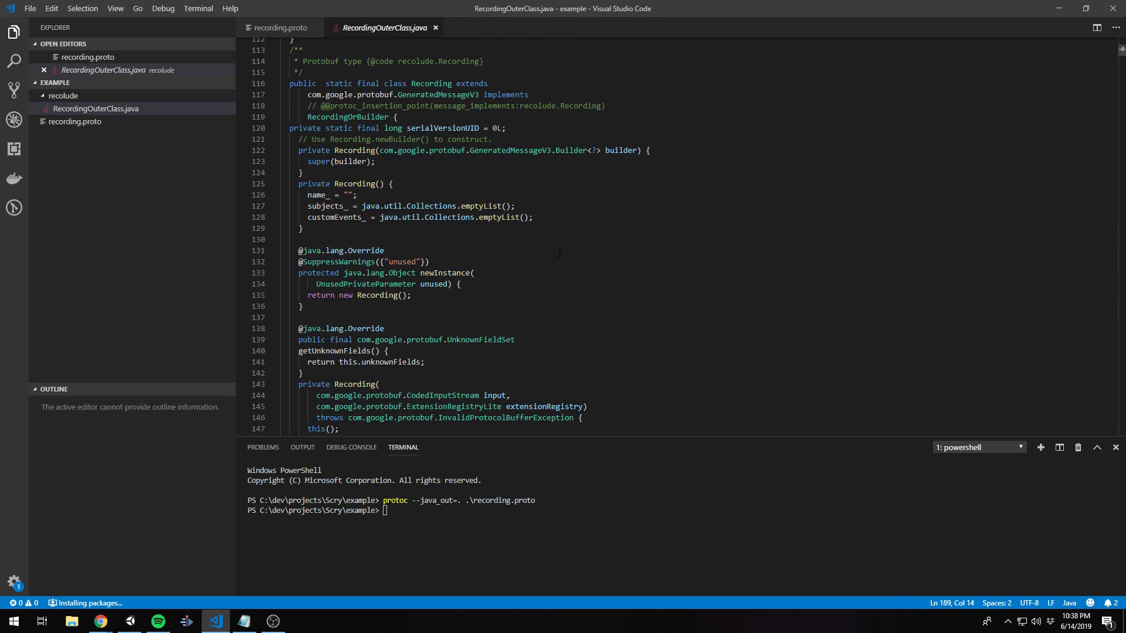
scroll(560, 253, up, 10)
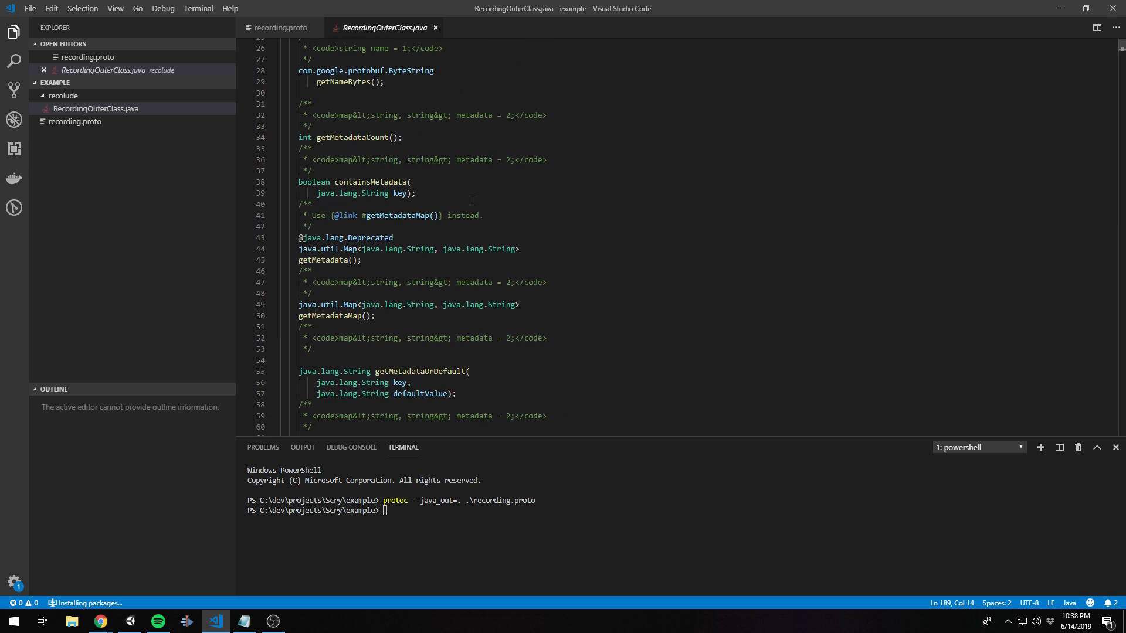
Step: Compare the recording.proto messages with the generated Java file's accessors such as getMetadataMap()
click(273, 27)
drag(277, 265, 280, 177)
scroll(548, 274, down, 3)
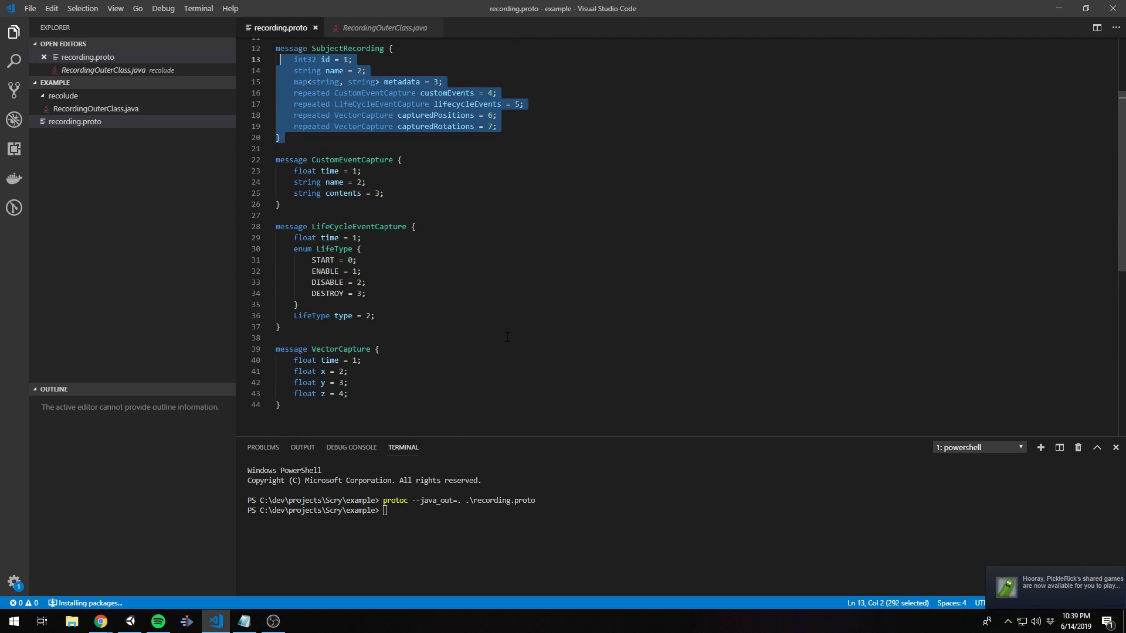
drag(276, 338, 276, 171)
scroll(643, 350, down, 2)
scroll(642, 350, up, 5)
scroll(642, 351, up, 1)
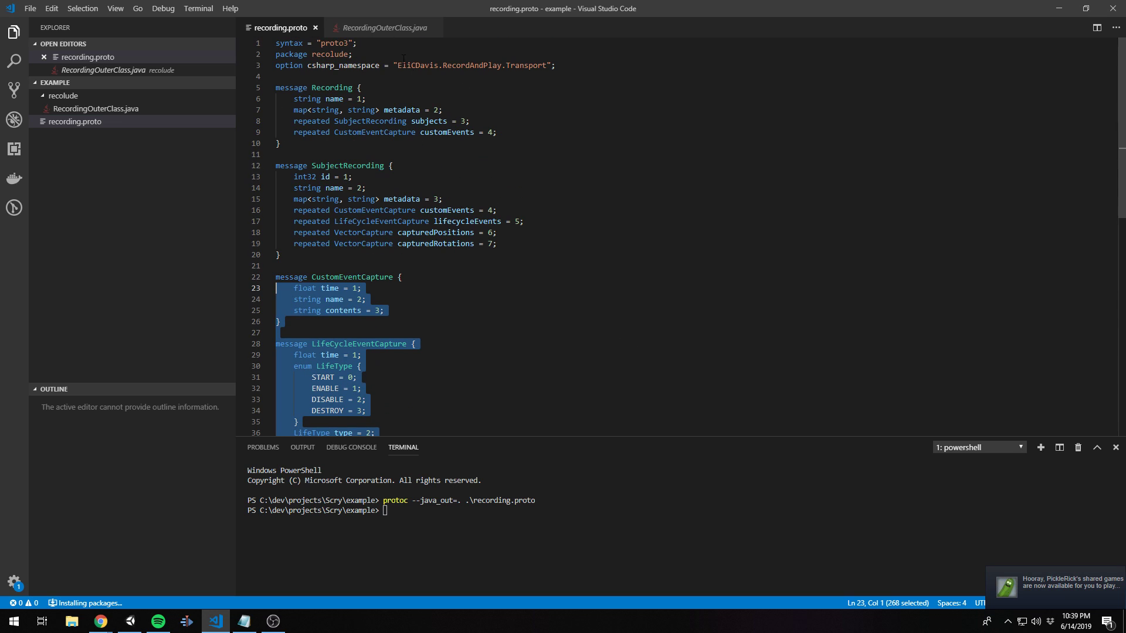
click(378, 29)
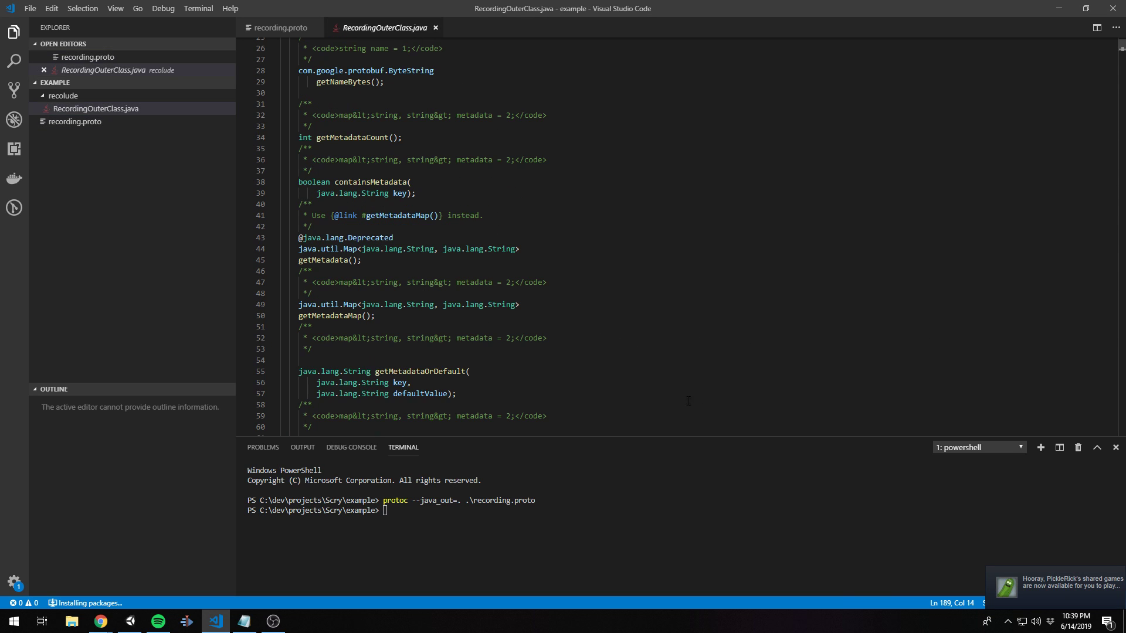